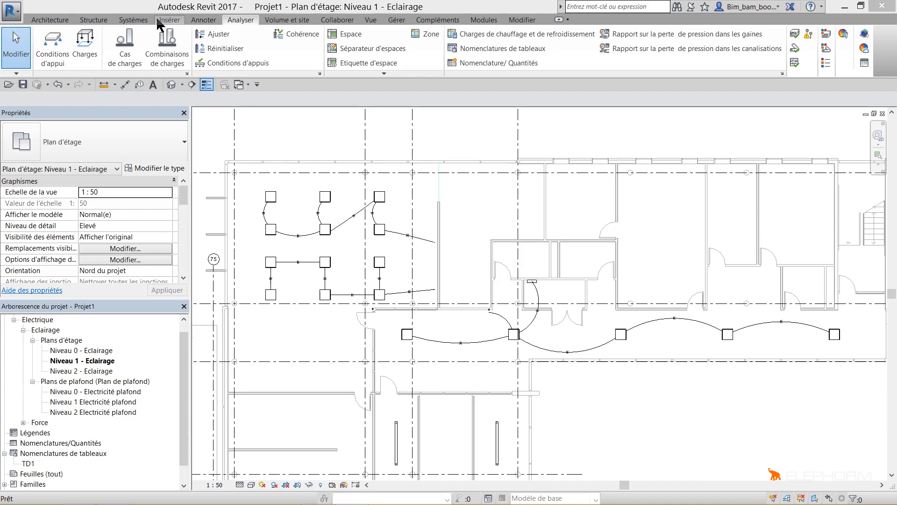
Begin a cable tray in the corridor just south of the staircase, placing its start point near the vertical gridline
{"action": "left_click", "coordinate": [138, 20]}
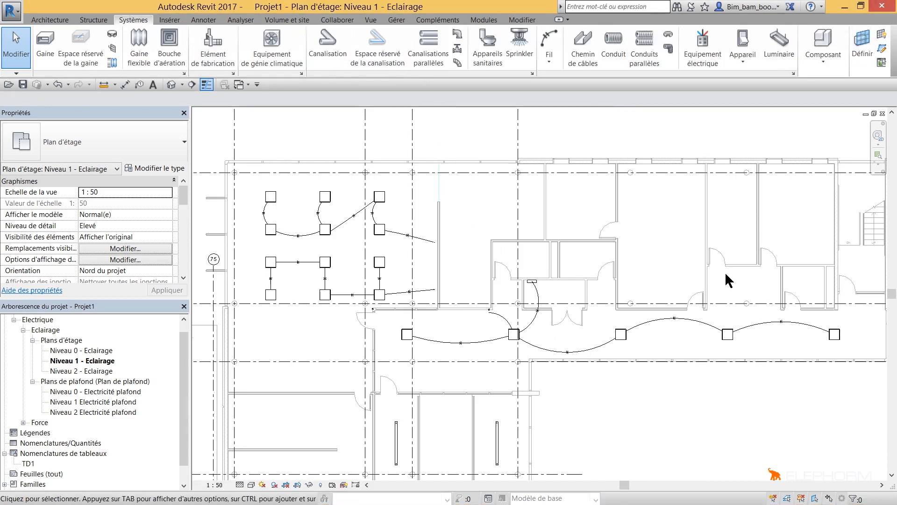
{"action": "left_click", "coordinate": [583, 40]}
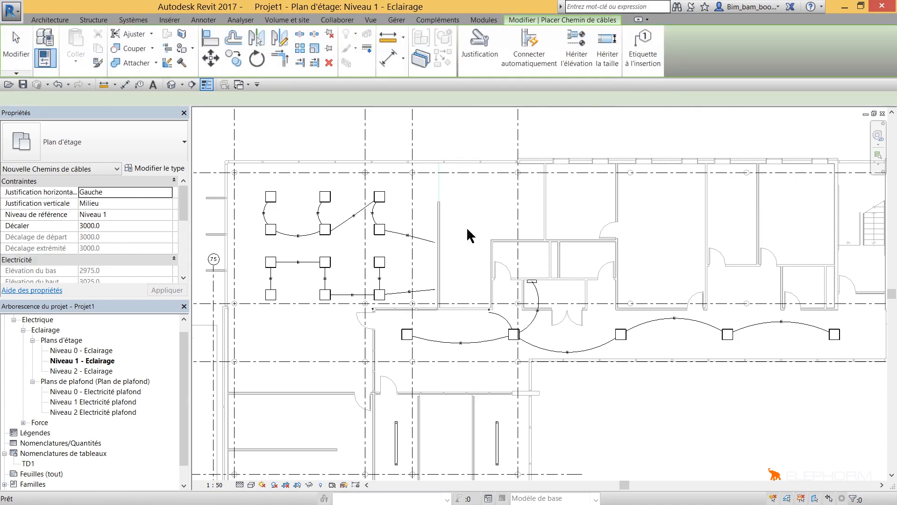
{"action": "left_click_drag", "start_coordinate": [185, 206], "coordinate": [180, 267]}
{"action": "middle_click_drag", "start_coordinate": [576, 390], "coordinate": [509, 214]}
{"action": "scroll", "coordinate": [519, 354], "scroll_direction": "down", "scroll_amount": 3}
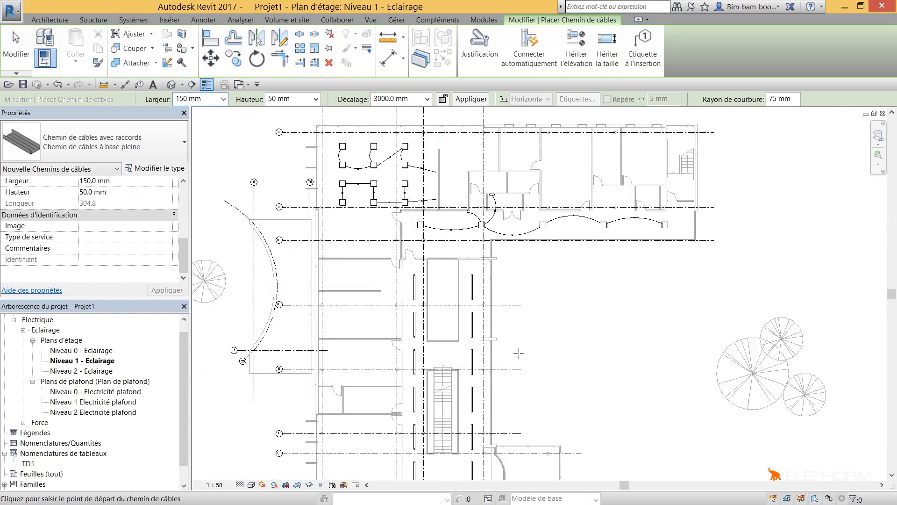
{"action": "middle_click_drag", "start_coordinate": [519, 381], "coordinate": [565, 220]}
{"action": "scroll", "coordinate": [570, 375], "scroll_direction": "up", "scroll_amount": 3}
{"action": "scroll", "coordinate": [570, 375], "scroll_direction": "up", "scroll_amount": 2}
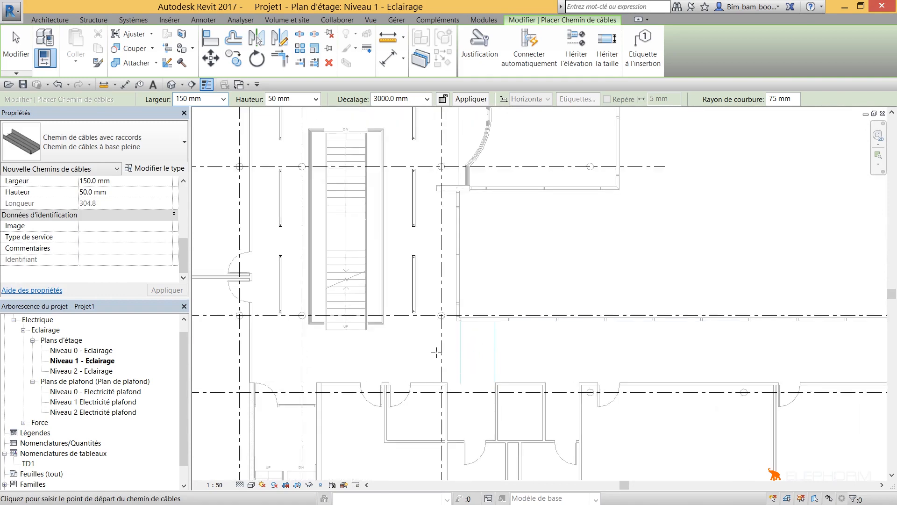
{"action": "left_click", "coordinate": [426, 352]}
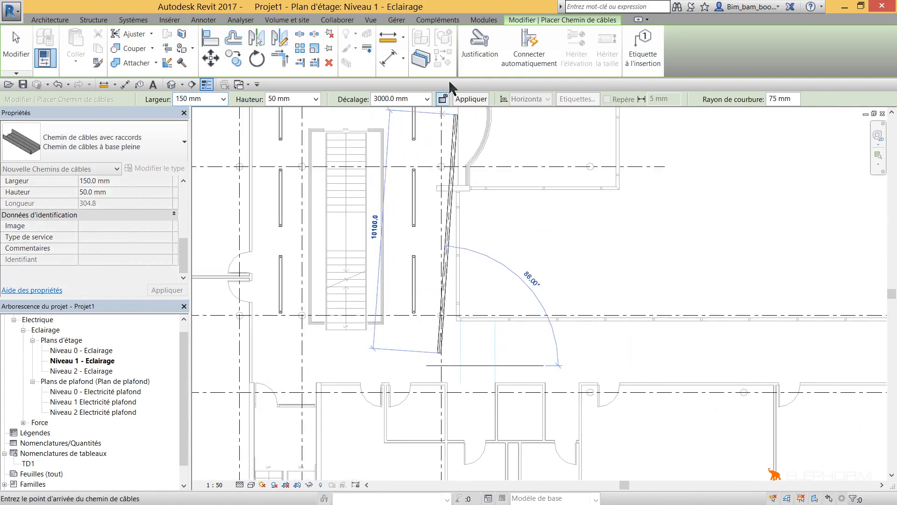
Set the cable tray's horizontal justification to Centre and its horizontal offset to 0
{"action": "left_click", "coordinate": [474, 47]}
{"action": "left_click", "coordinate": [517, 227]}
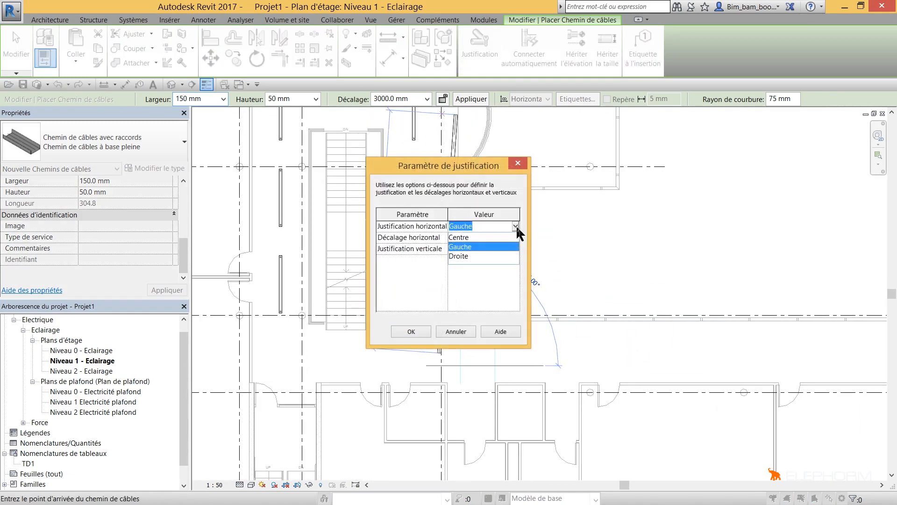
{"action": "left_click", "coordinate": [474, 239]}
{"action": "left_click", "coordinate": [508, 238]}
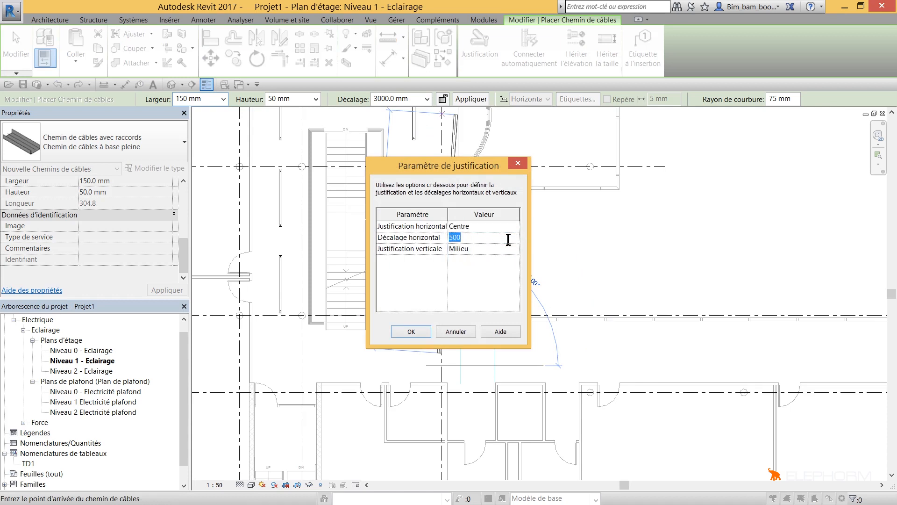
{"action": "type", "text": "0"}
{"action": "left_click", "coordinate": [398, 334]}
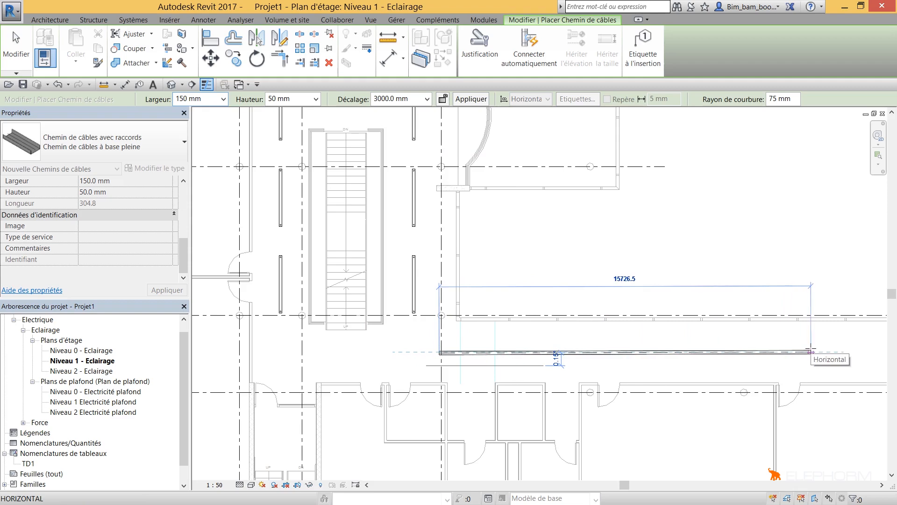
Finish the cable tray as a horizontal run about 15.7 m long along the corridor
{"action": "left_click", "coordinate": [812, 352]}
{"action": "key", "text": "Escape"}
{"action": "key", "text": "Escape"}
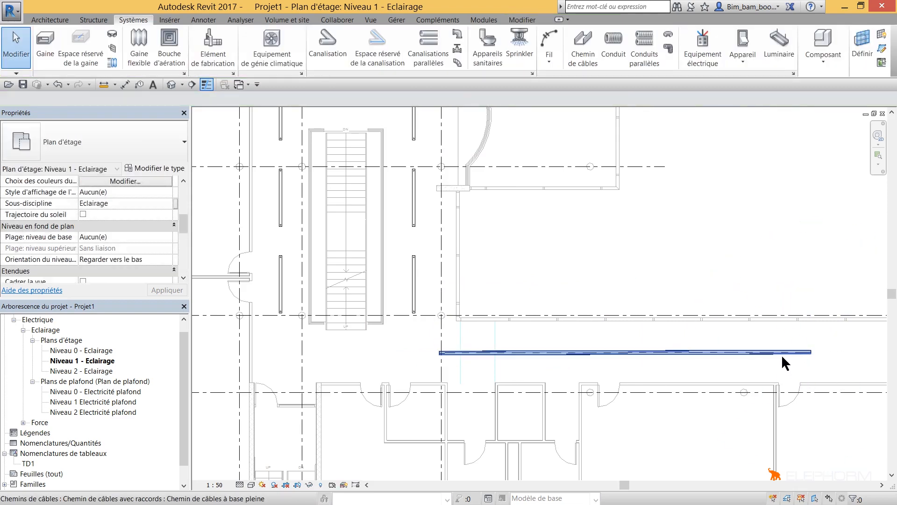
Set the service type (Type de service) of the corridor cable tray to CFO
{"action": "left_click", "coordinate": [778, 352]}
{"action": "scroll", "coordinate": [697, 370], "scroll_direction": "up", "scroll_amount": 4}
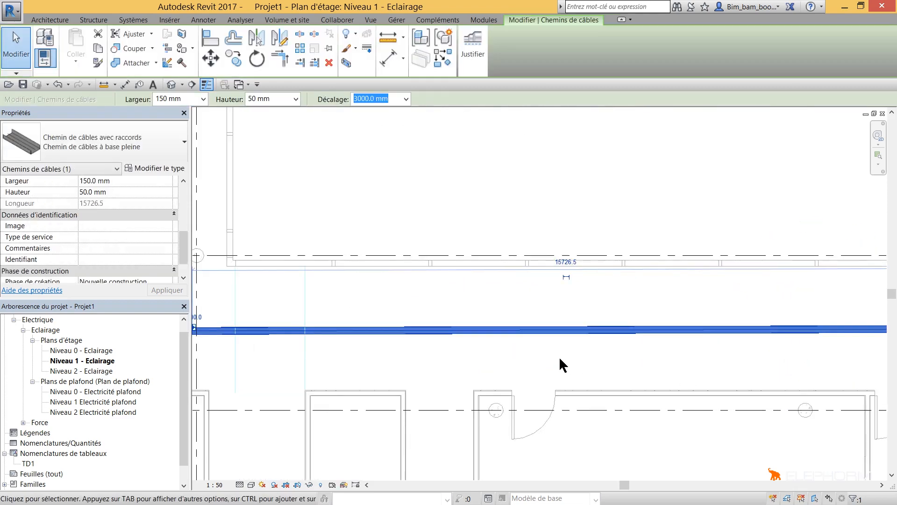
{"action": "left_click_drag", "start_coordinate": [183, 382], "coordinate": [184, 401]}
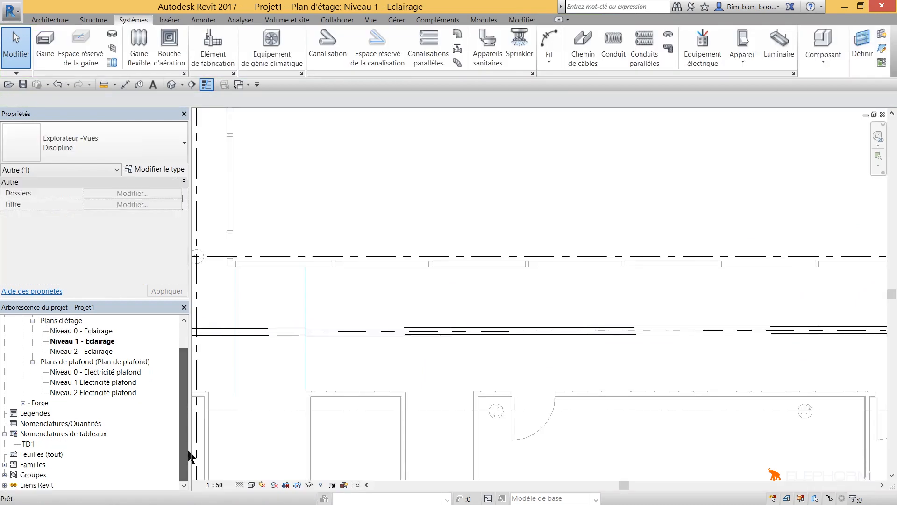
{"action": "scroll", "coordinate": [320, 391], "scroll_direction": "down", "scroll_amount": 1}
{"action": "left_click", "coordinate": [285, 316]}
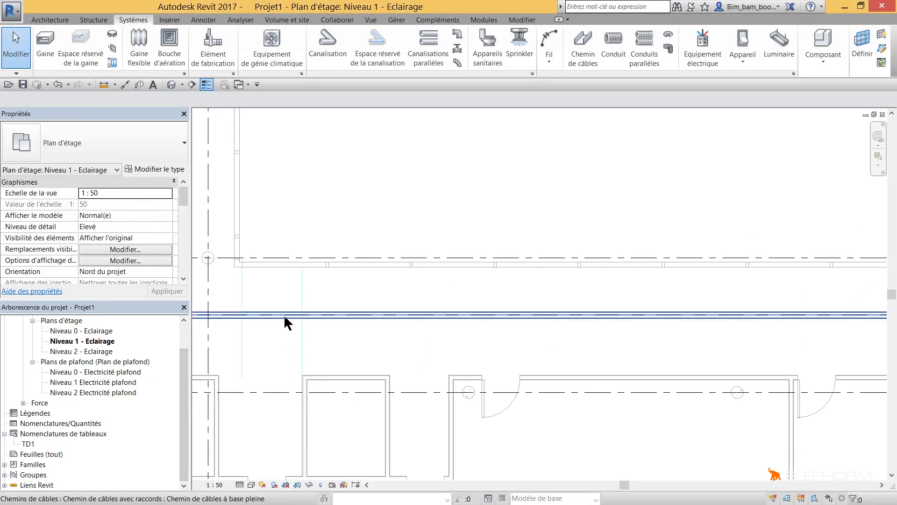
{"action": "left_click_drag", "start_coordinate": [183, 199], "coordinate": [177, 246]}
{"action": "left_click", "coordinate": [168, 226]}
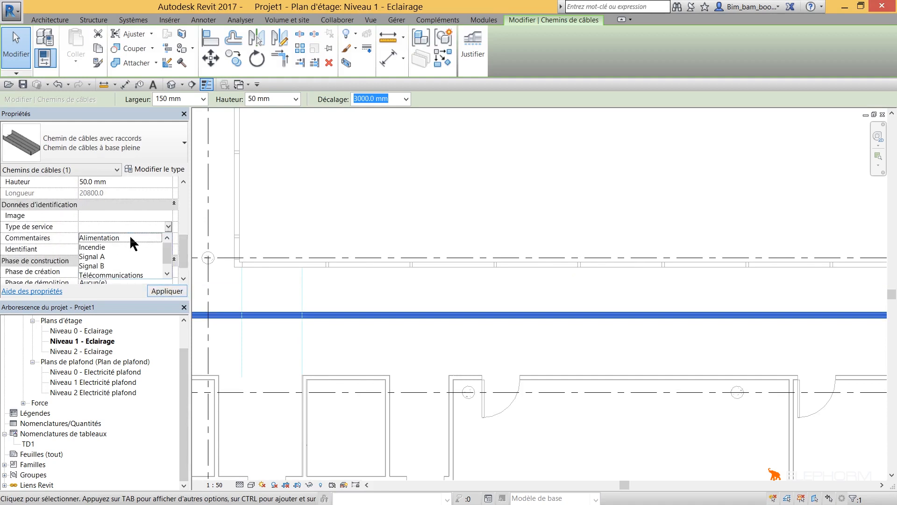
{"action": "left_click", "coordinate": [111, 226]}
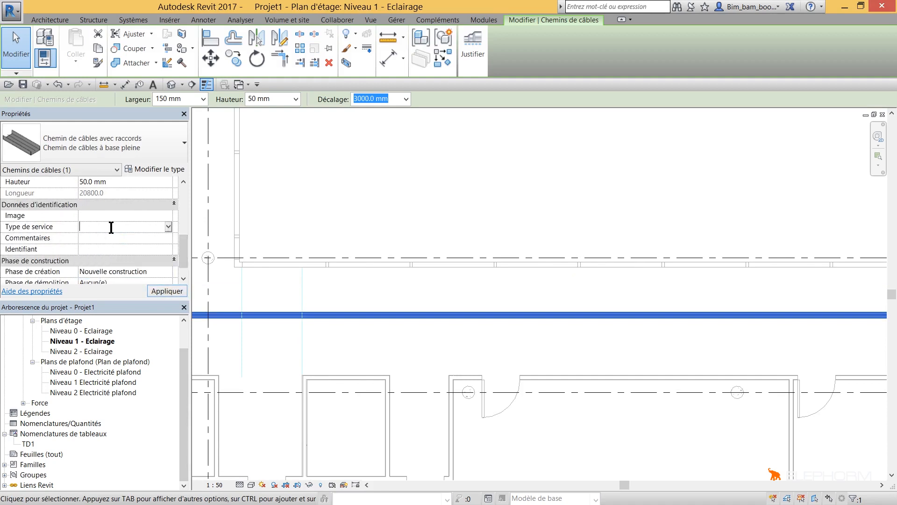
{"action": "type", "text": "CFO"}
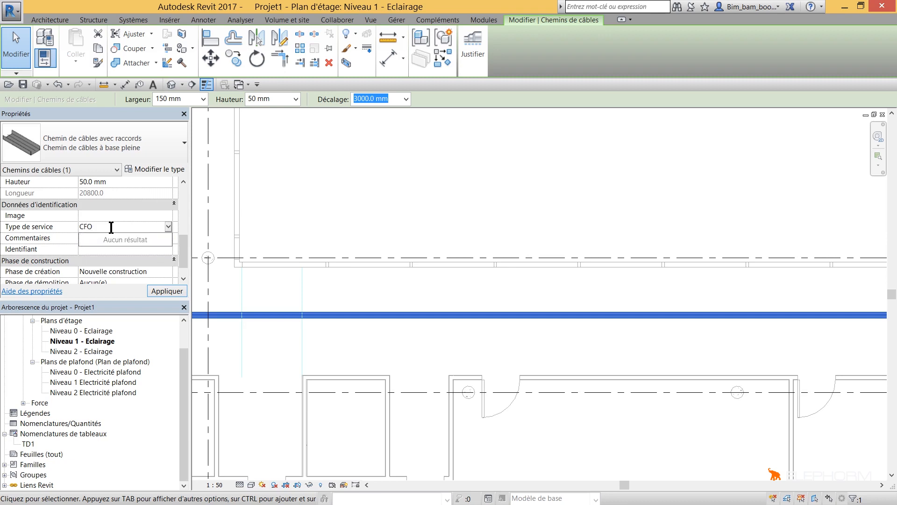
{"action": "key", "text": "Return"}
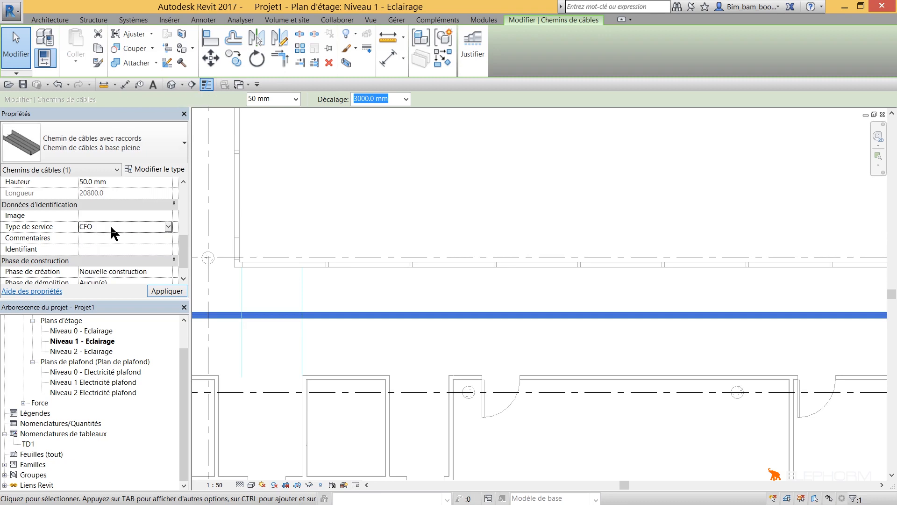
{"action": "left_click", "coordinate": [423, 353]}
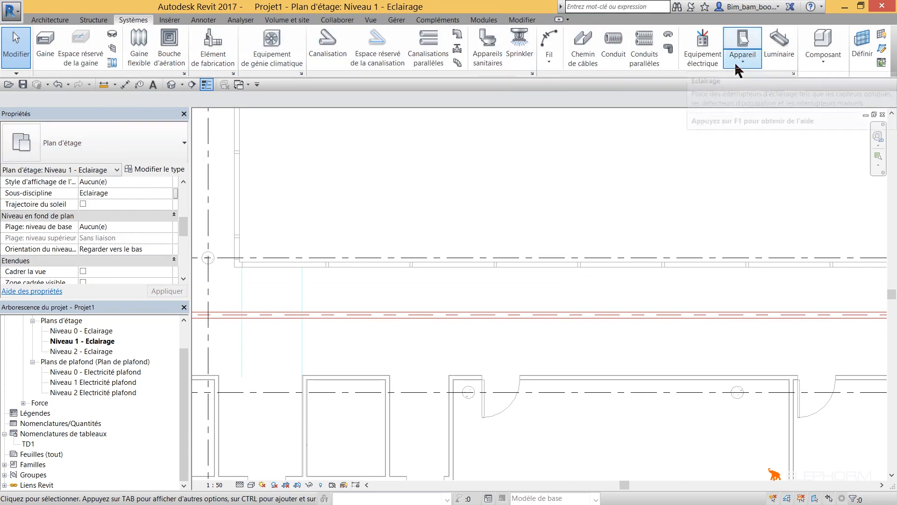
Draw a second cable tray with service type CFA along the corridor, crossing the CFO tray at 90° and continuing parallel to it
{"action": "left_click", "coordinate": [584, 41]}
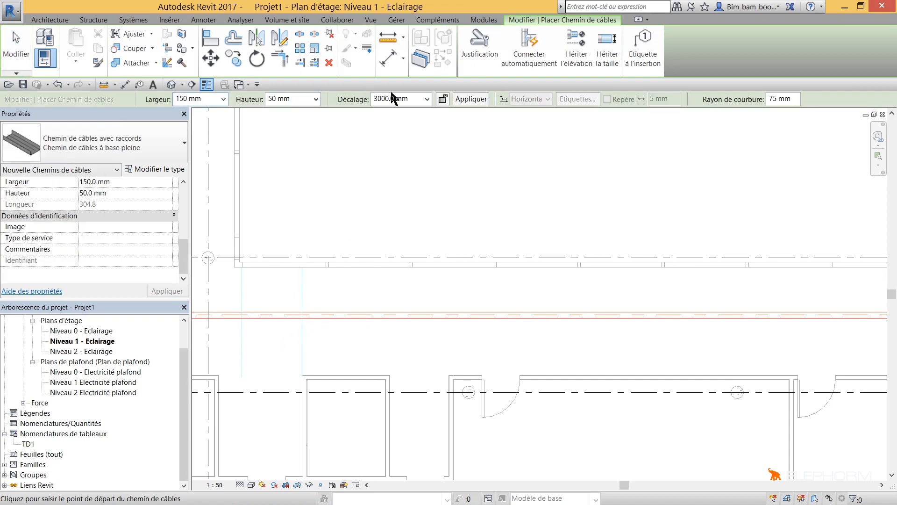
{"action": "left_click", "coordinate": [147, 239]}
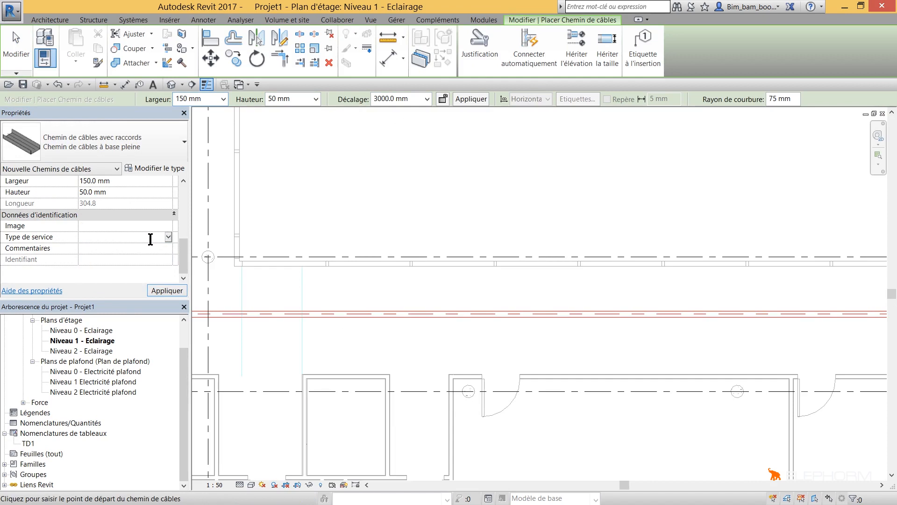
{"action": "type", "text": "CFA"}
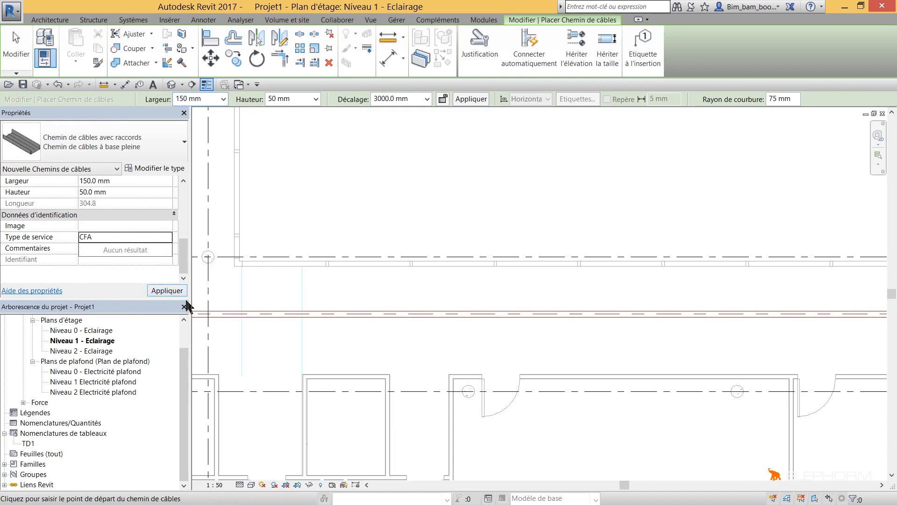
{"action": "left_click", "coordinate": [271, 362]}
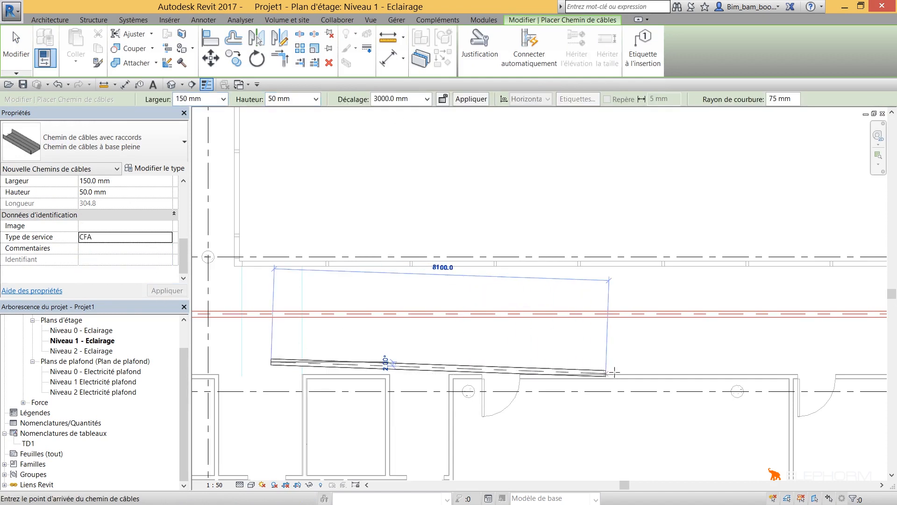
{"action": "left_click", "coordinate": [726, 361]}
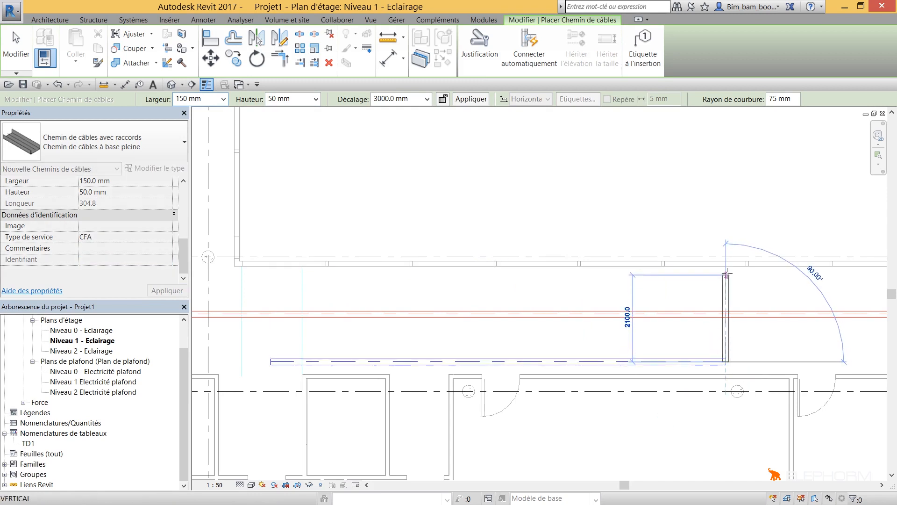
{"action": "left_click", "coordinate": [727, 271]}
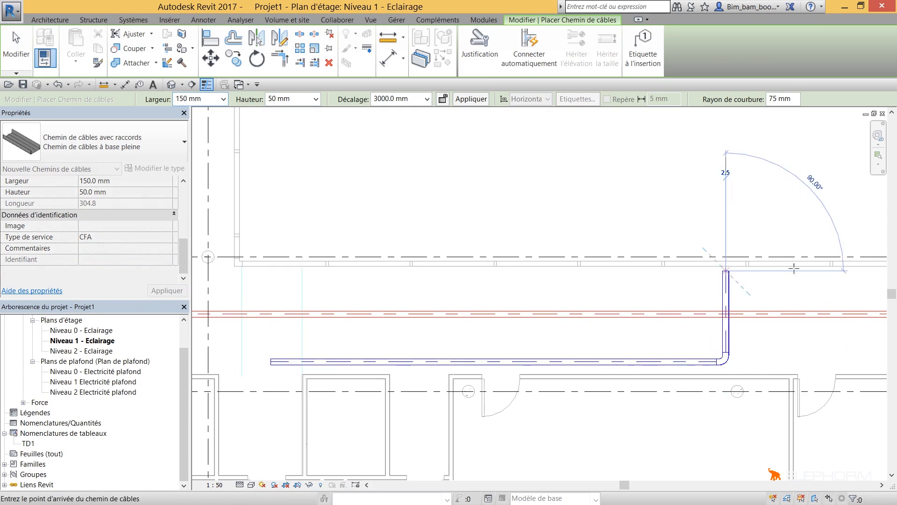
{"action": "left_click", "coordinate": [855, 272]}
{"action": "key", "text": "Escape"}
{"action": "key", "text": "Escape"}
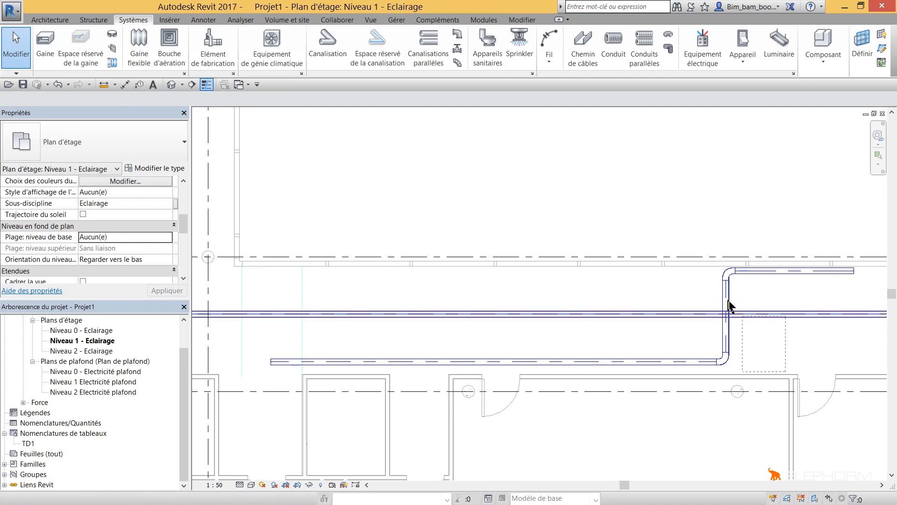
Isolate the CFA tray's crossing segment in a 3D view with a selection box and tile it beside the floor plan
{"action": "left_click_drag", "start_coordinate": [663, 206], "coordinate": [784, 390]}
{"action": "left_click", "coordinate": [346, 62]}
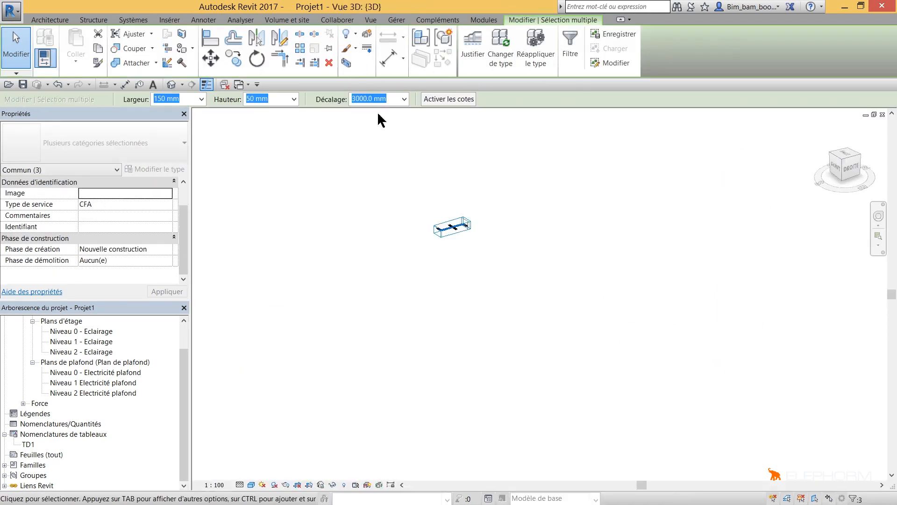
{"action": "left_click", "coordinate": [370, 217]}
{"action": "key", "text": "w"}
{"action": "key", "text": "t"}
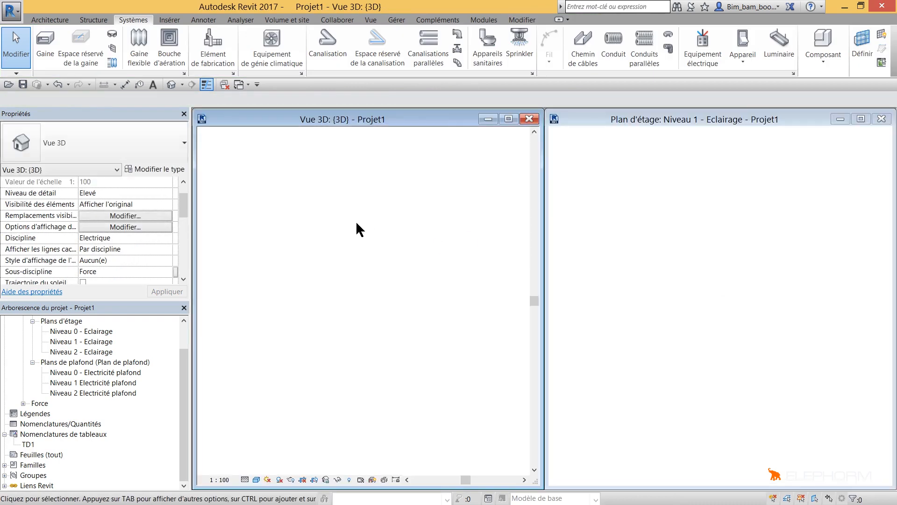
Enlarge the 3D section box on both sides along the CFO tray so more of the two crossing trays is shown
{"action": "scroll", "coordinate": [463, 244], "scroll_direction": "up", "scroll_amount": 3}
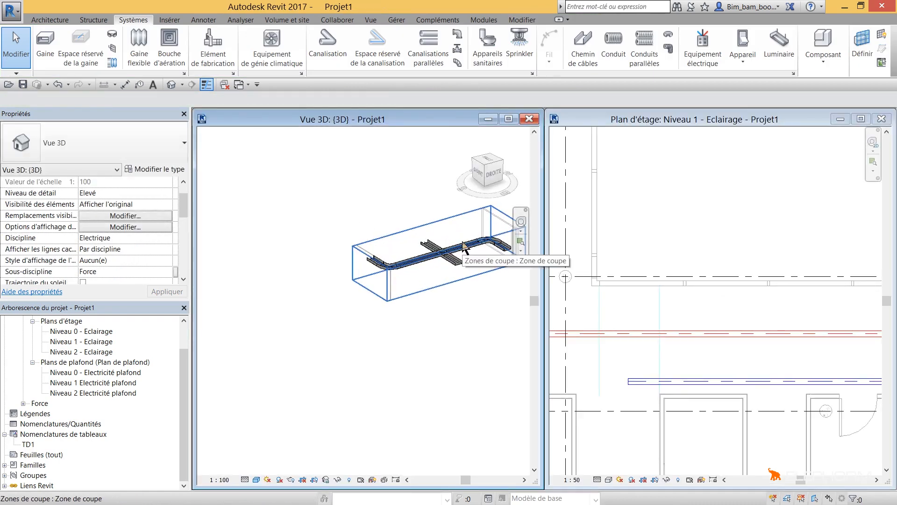
{"action": "left_click", "coordinate": [454, 282]}
{"action": "middle_click_drag", "start_coordinate": [490, 295], "coordinate": [408, 290]}
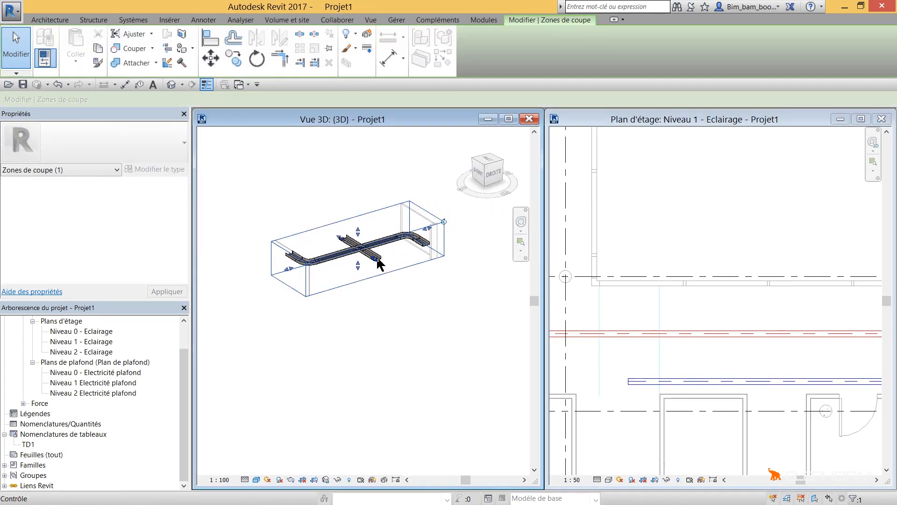
{"action": "left_click_drag", "start_coordinate": [378, 260], "coordinate": [487, 326]}
{"action": "left_click_drag", "start_coordinate": [340, 237], "coordinate": [236, 180]}
{"action": "left_click", "coordinate": [357, 362]}
{"action": "scroll", "coordinate": [357, 234], "scroll_direction": "up", "scroll_amount": 5}
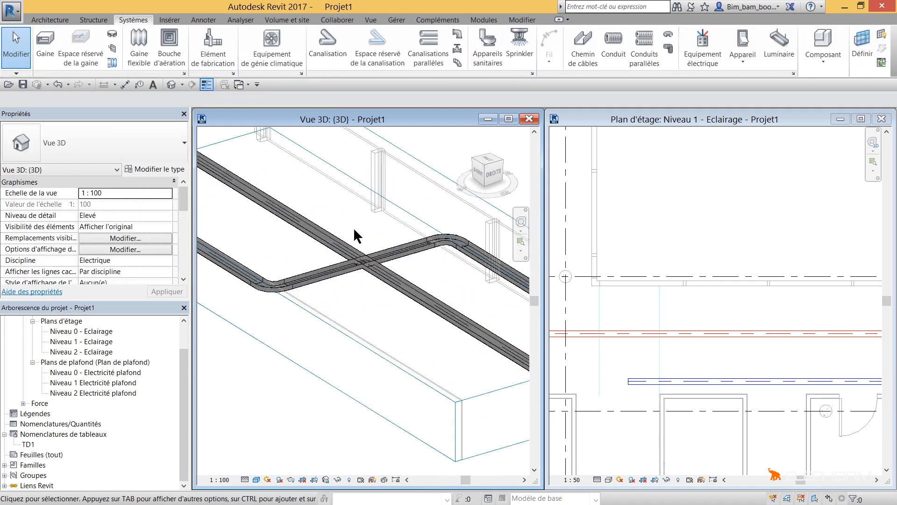
Examine where the CFA tray's crossing segment intersects the CFO tray, selecting that segment in the plan and comparing it in 3D
{"action": "left_click", "coordinate": [773, 368]}
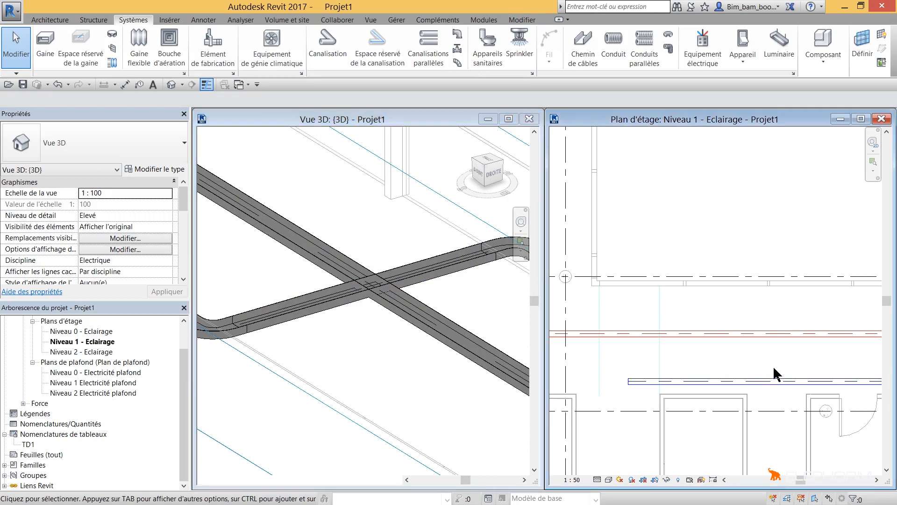
{"action": "scroll", "coordinate": [818, 367], "scroll_direction": "down", "scroll_amount": 2}
{"action": "middle_click_drag", "start_coordinate": [818, 367], "coordinate": [579, 346]}
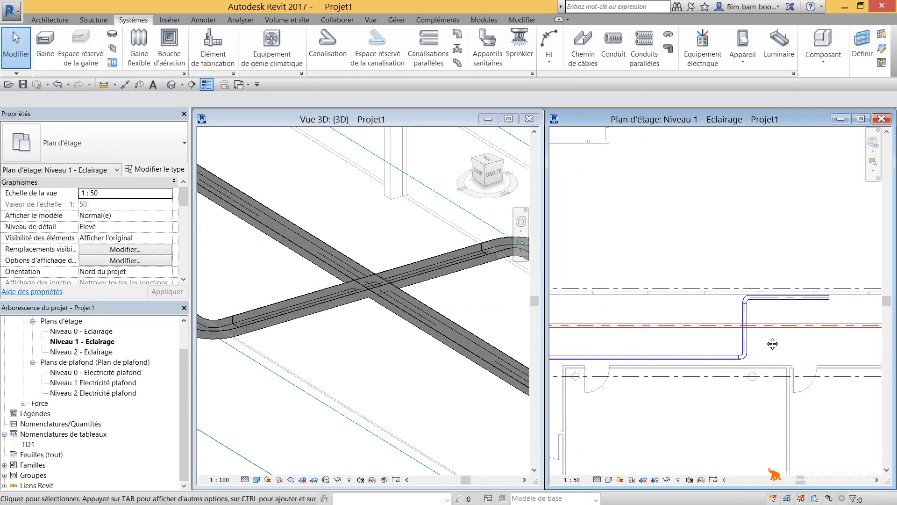
{"action": "scroll", "coordinate": [771, 340], "scroll_direction": "up", "scroll_amount": 3}
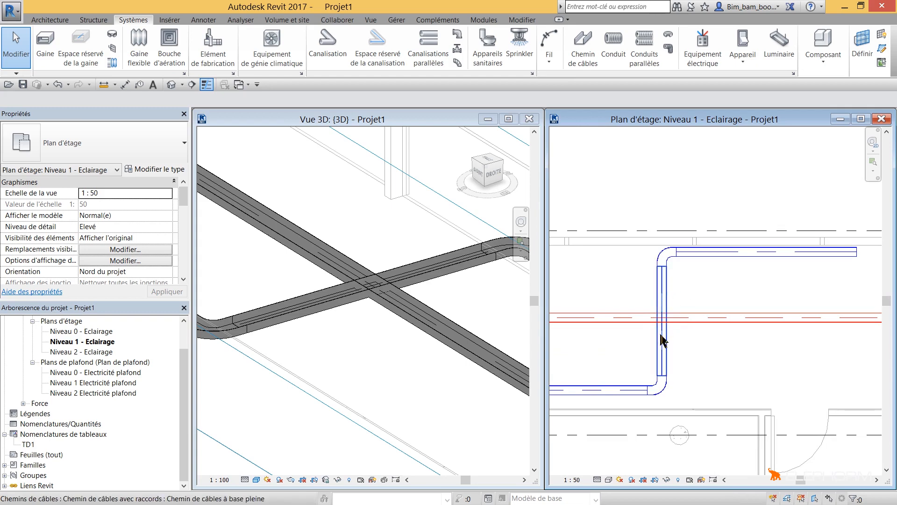
{"action": "left_click", "coordinate": [669, 286]}
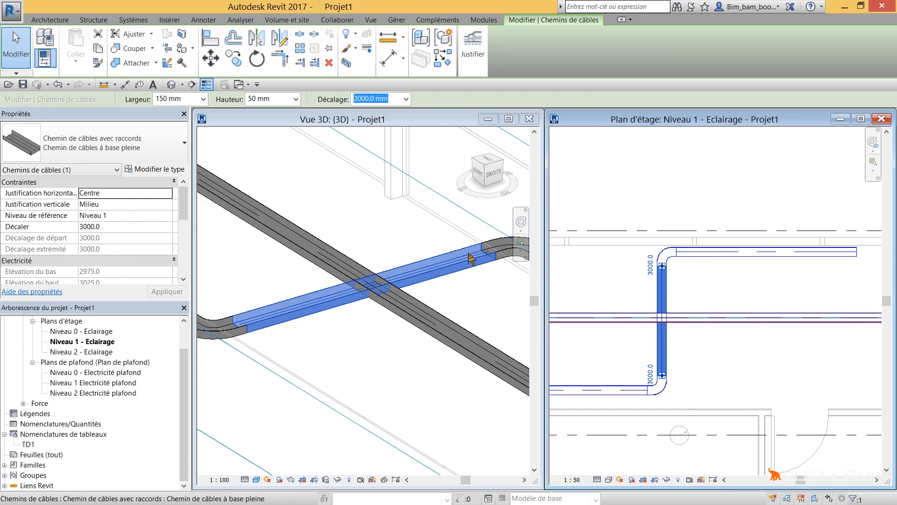
{"action": "left_click", "coordinate": [457, 294]}
{"action": "left_click", "coordinate": [455, 287]}
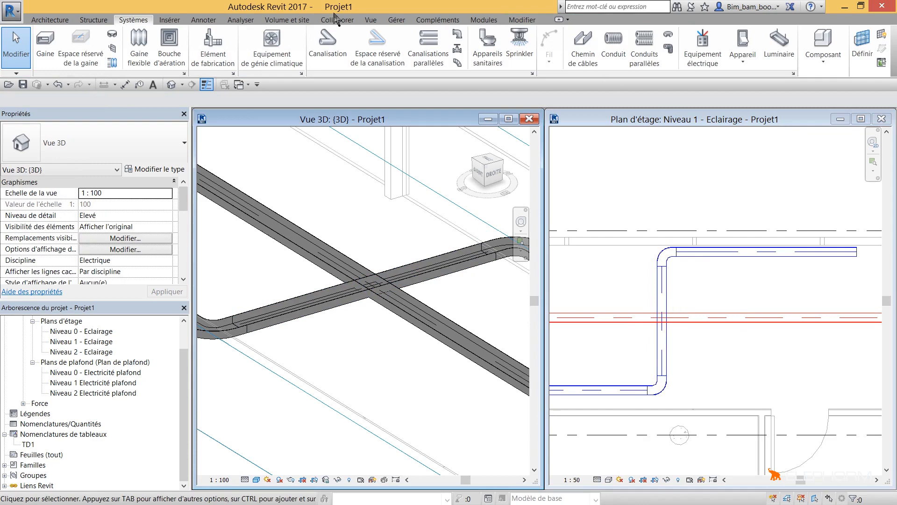
{"action": "left_click", "coordinate": [243, 19]}
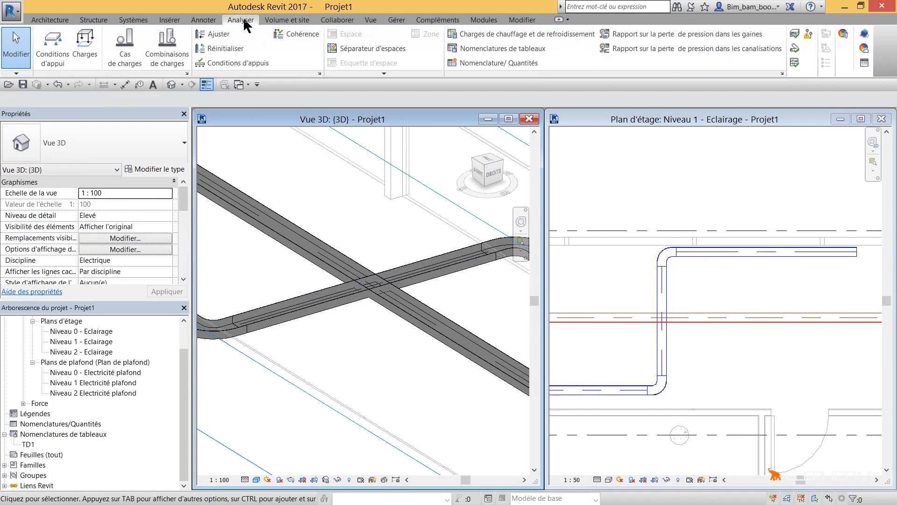
Start a new interference check and place its dialog over the middle of the two tiled views
{"action": "left_click", "coordinate": [337, 20]}
{"action": "left_click", "coordinate": [783, 51]}
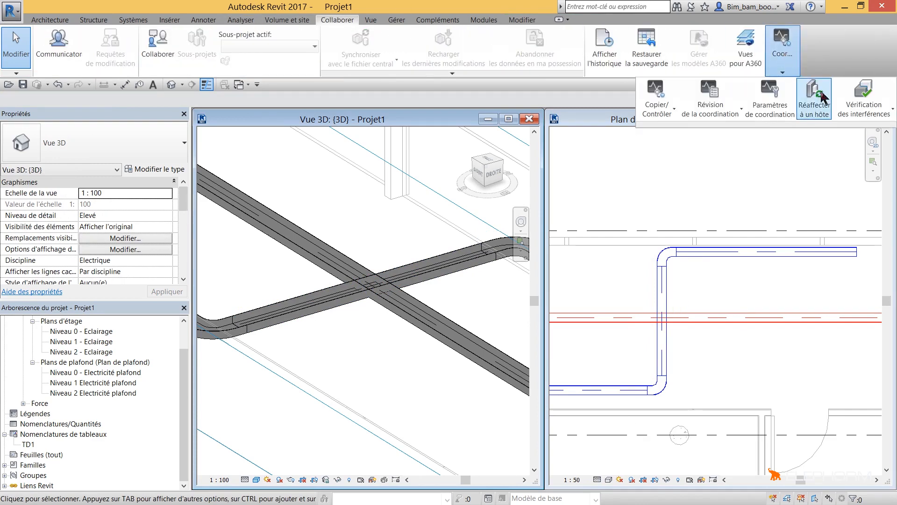
{"action": "left_click", "coordinate": [865, 103]}
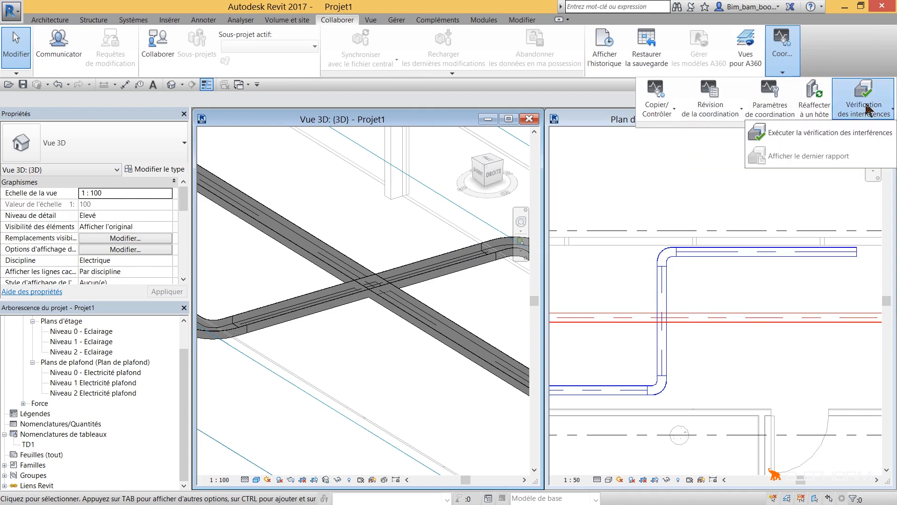
{"action": "left_click", "coordinate": [848, 134]}
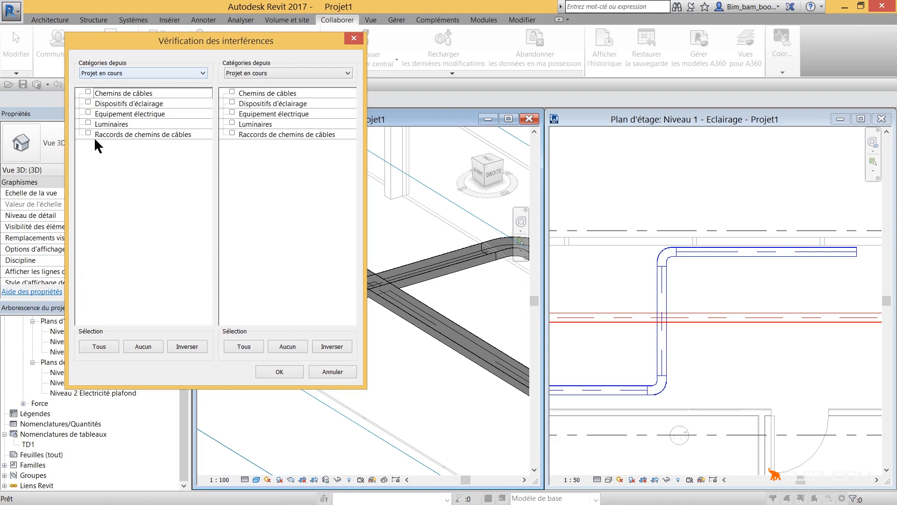
{"action": "left_click_drag", "start_coordinate": [187, 47], "coordinate": [467, 125]}
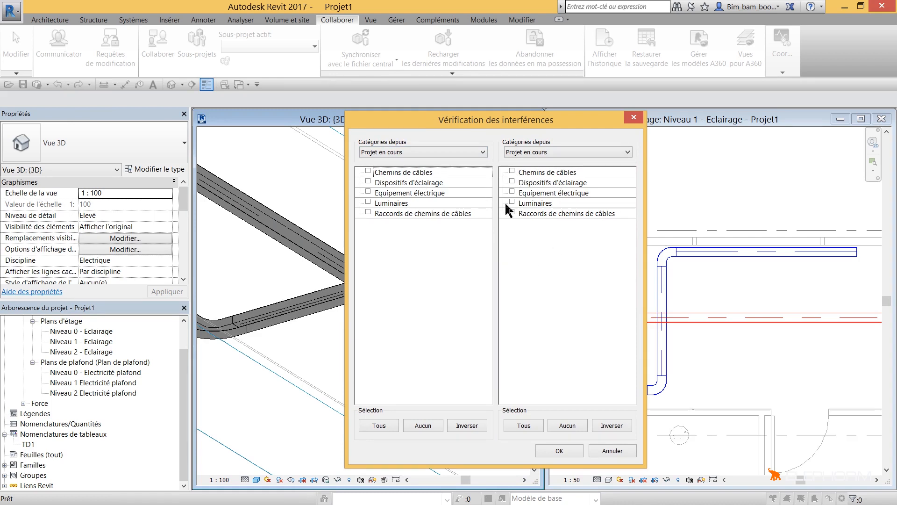
Set the interference check to compare Chemins de câbles in Projet en cours with Murs in Arch Link Model.rvt
{"action": "left_click", "coordinate": [524, 157]}
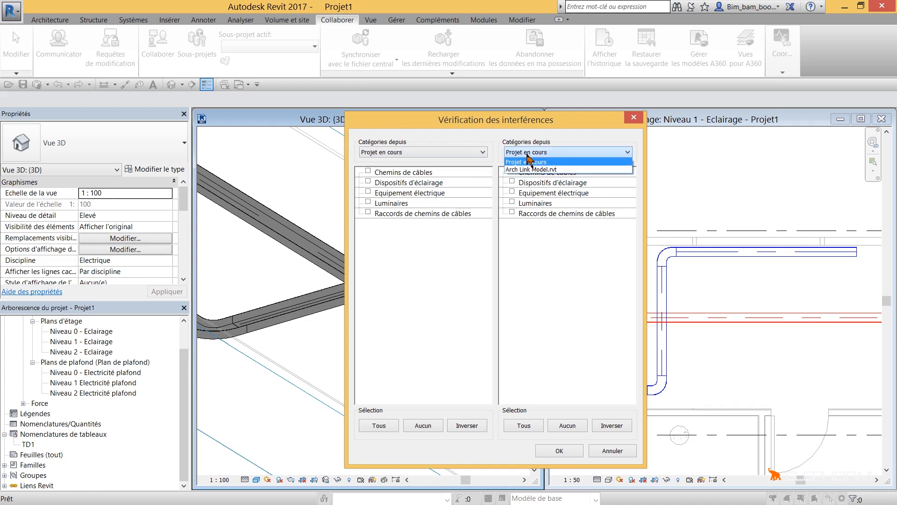
{"action": "left_click", "coordinate": [532, 168]}
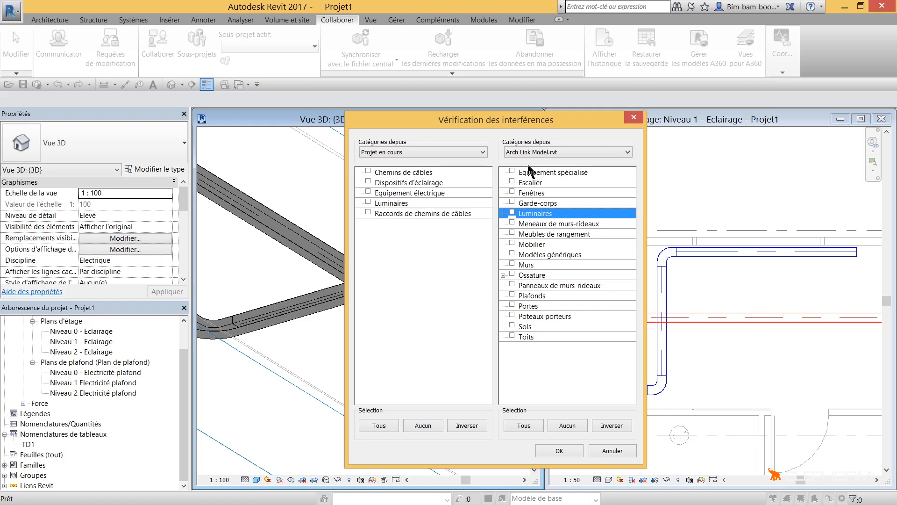
{"action": "left_click", "coordinate": [369, 171]}
{"action": "left_click", "coordinate": [512, 263]}
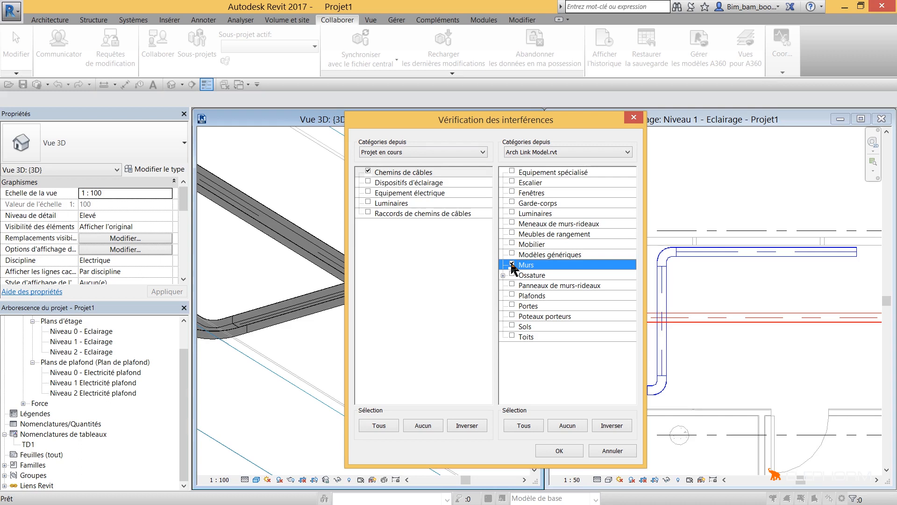
Switch the comparison to Chemins de câbles against Chemins de câbles, both from Projet en cours, and run the interference check
{"action": "left_click", "coordinate": [369, 170]}
{"action": "left_click", "coordinate": [535, 152]}
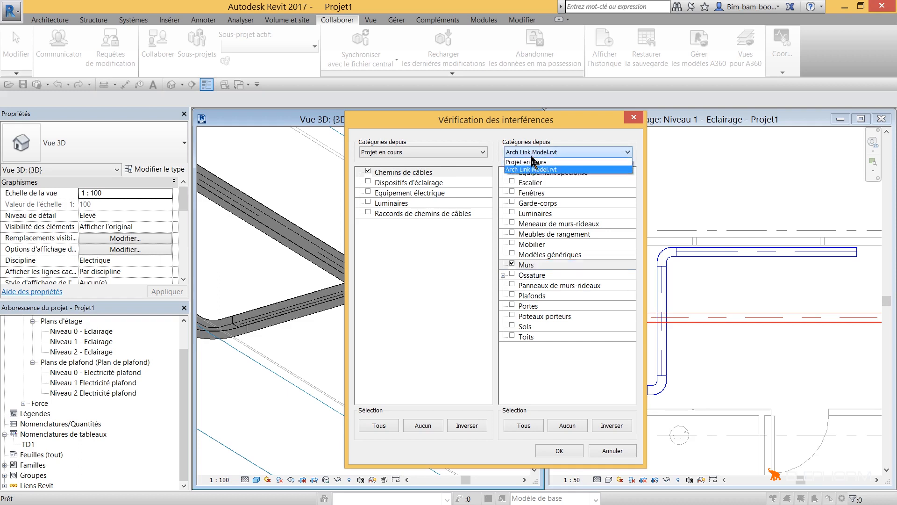
{"action": "left_click", "coordinate": [537, 162]}
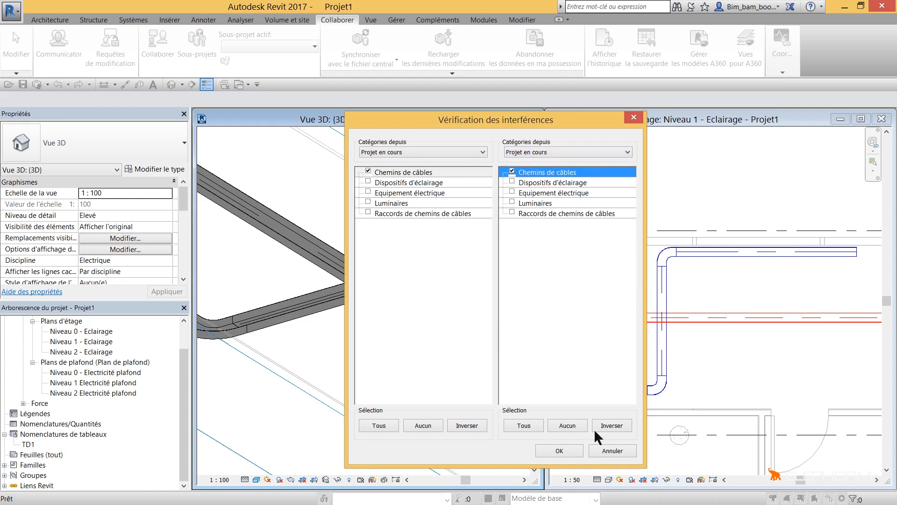
{"action": "left_click", "coordinate": [571, 451]}
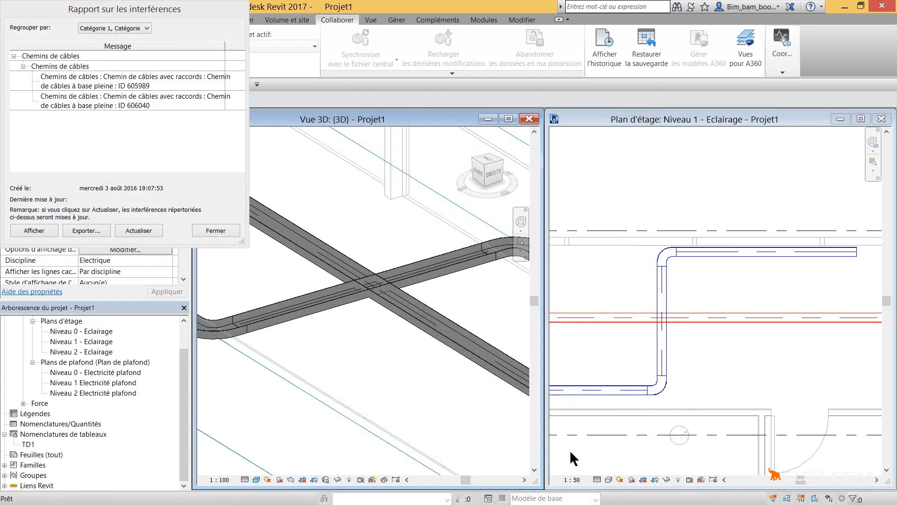
Examine the interference report by highlighting each conflicting cable tray and the whole pair in the views, and close the report
{"action": "left_click", "coordinate": [157, 78]}
{"action": "left_click", "coordinate": [147, 100]}
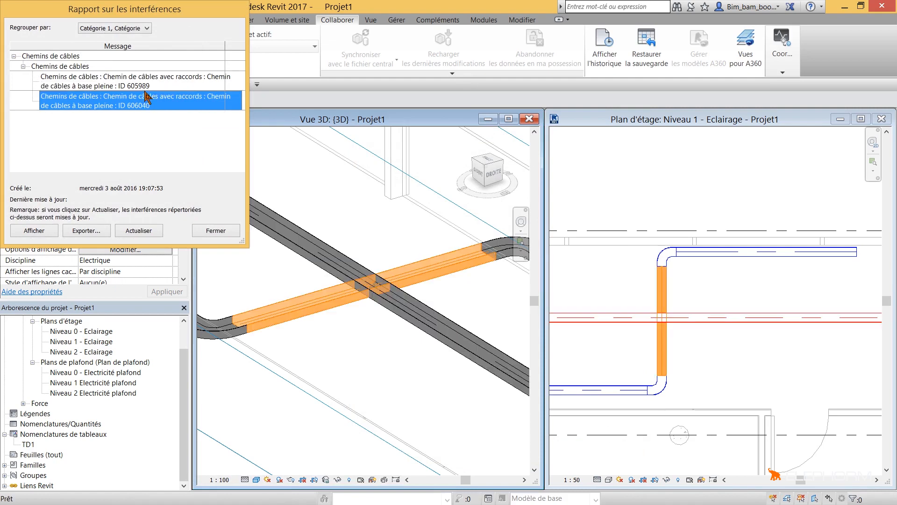
{"action": "left_click", "coordinate": [147, 79]}
{"action": "left_click", "coordinate": [148, 101]}
{"action": "left_click", "coordinate": [51, 58]}
{"action": "left_click", "coordinate": [51, 66]}
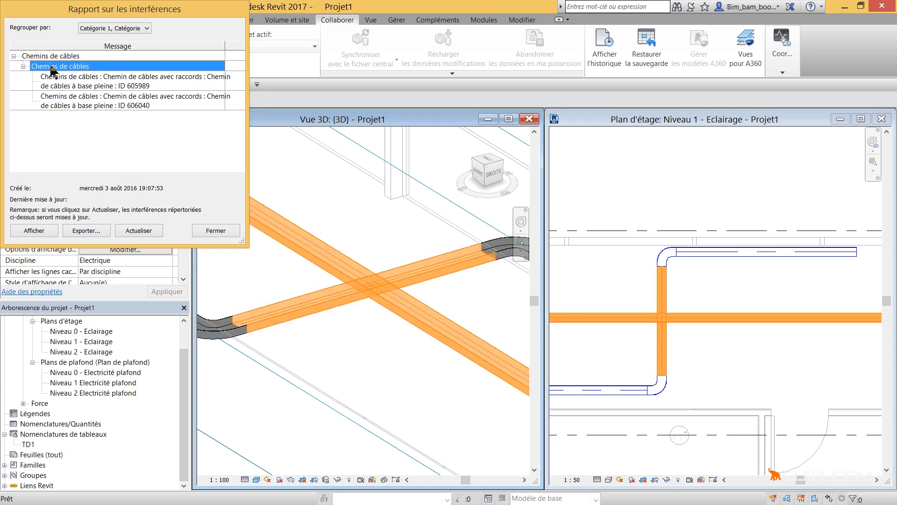
{"action": "left_click", "coordinate": [106, 87]}
{"action": "left_click", "coordinate": [111, 100]}
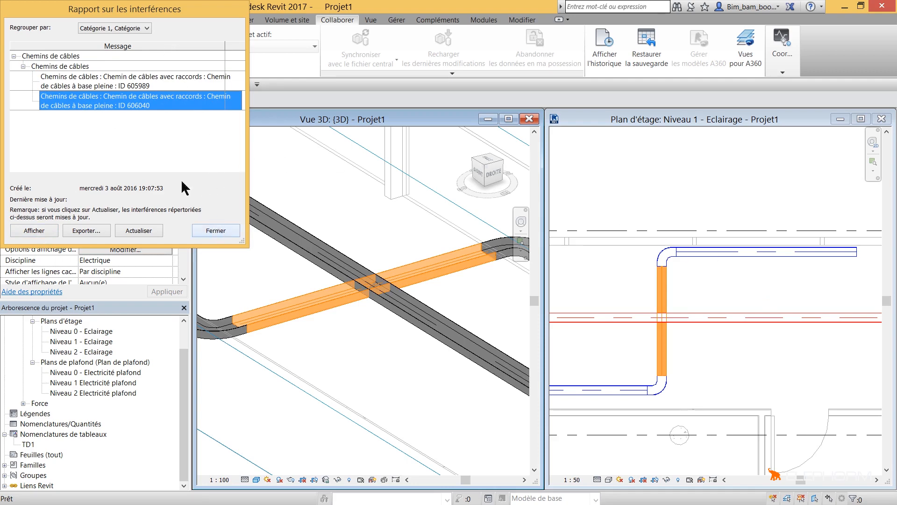
{"action": "left_click", "coordinate": [214, 231]}
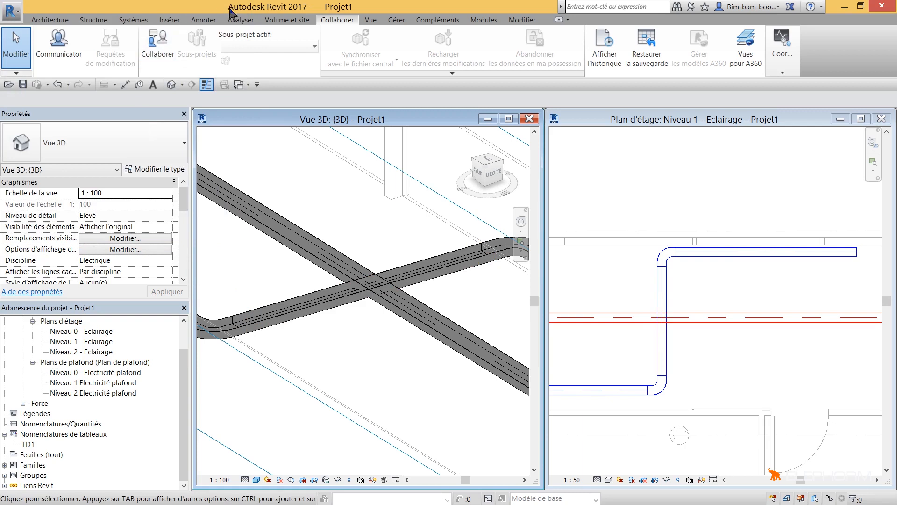
Reopen the last interference report to review it and close it again
{"action": "left_click", "coordinate": [781, 70]}
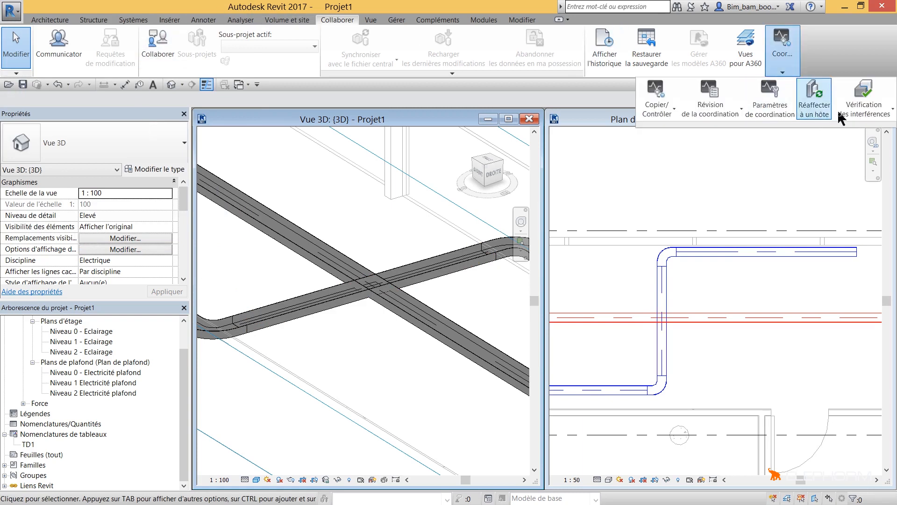
{"action": "left_click", "coordinate": [868, 113]}
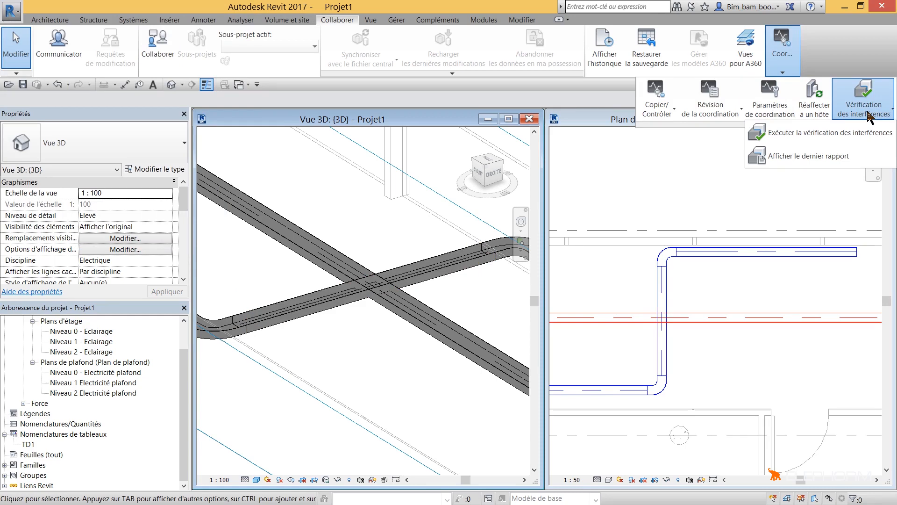
{"action": "left_click", "coordinate": [832, 156]}
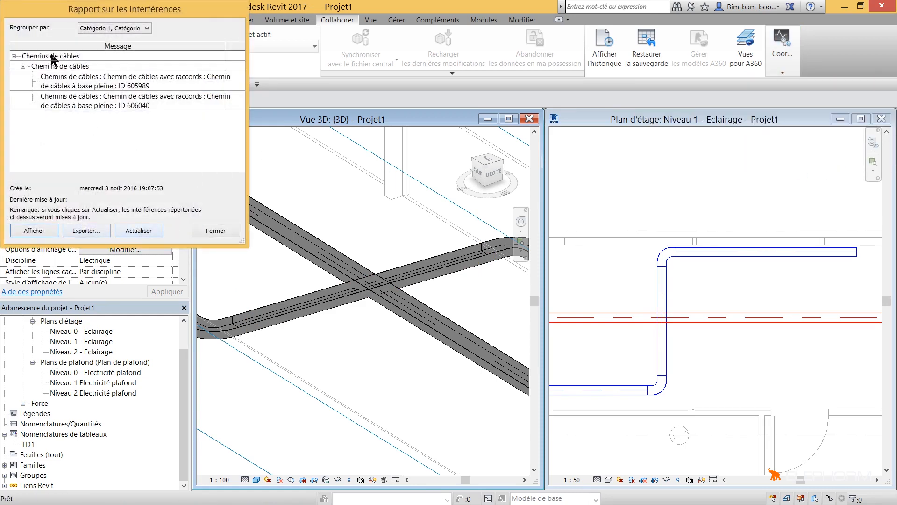
{"action": "left_click", "coordinate": [200, 228]}
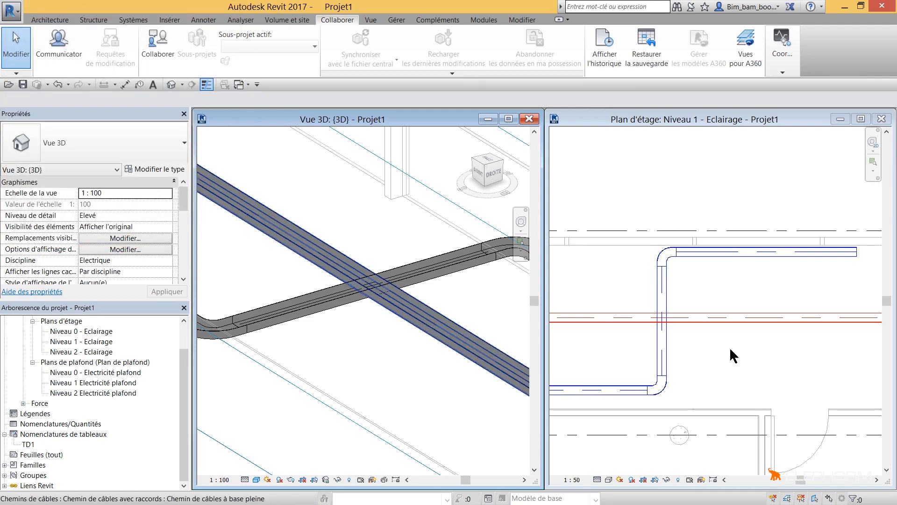
Draw a section across the Niveau 1 corridor, parallel to the CFA tray's crossing segment and looking towards it
{"action": "left_click", "coordinate": [731, 350]}
{"action": "middle_click_drag", "start_coordinate": [757, 347], "coordinate": [811, 335]}
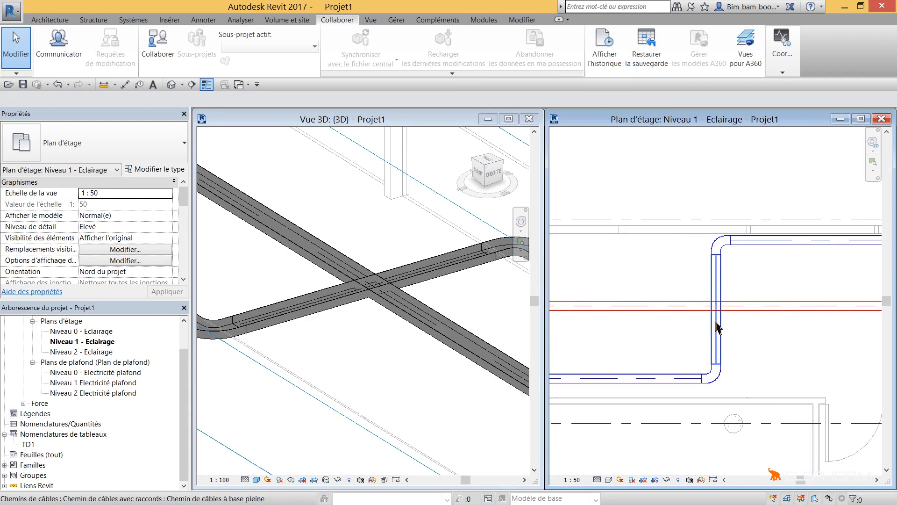
{"action": "left_click", "coordinate": [192, 84]}
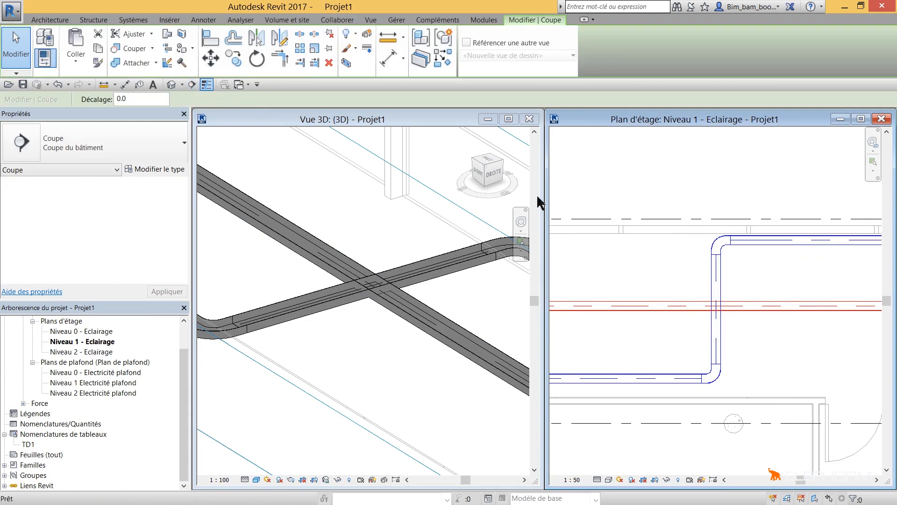
{"action": "left_click", "coordinate": [692, 207]}
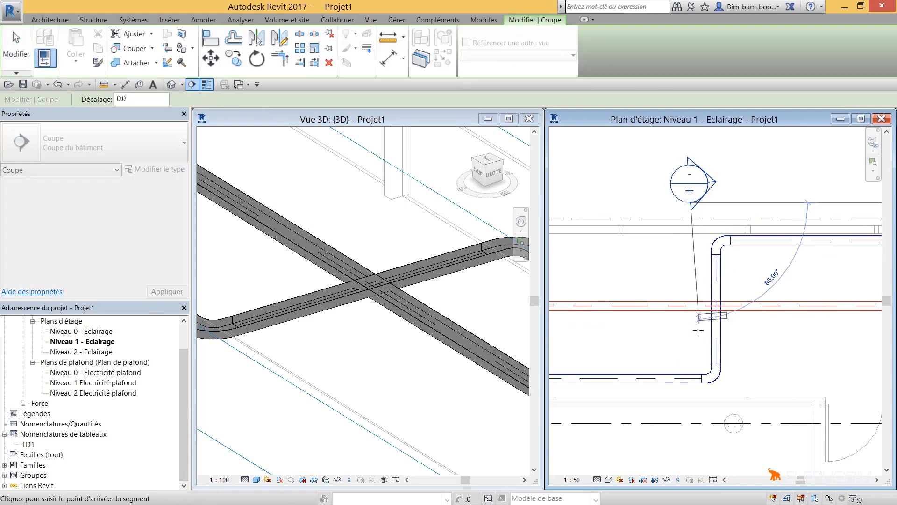
{"action": "left_click", "coordinate": [692, 416]}
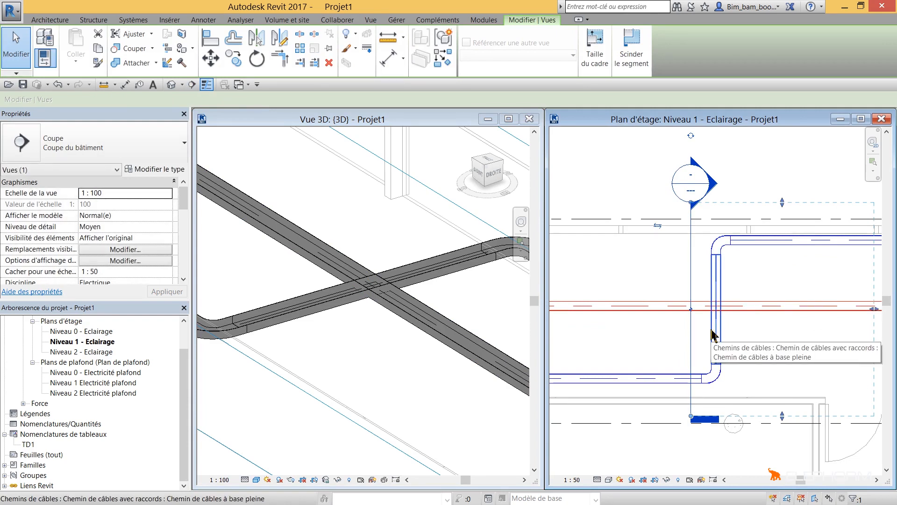
{"action": "middle_click_drag", "start_coordinate": [775, 304], "coordinate": [746, 317]}
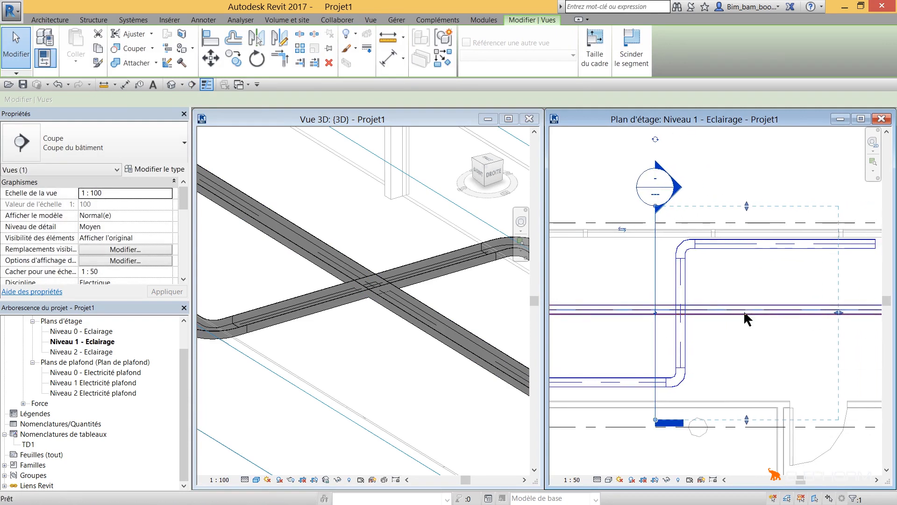
Open the new section's view and set its scale to 1:20 to show the crossing trays below the slab
{"action": "right_click", "coordinate": [682, 187]}
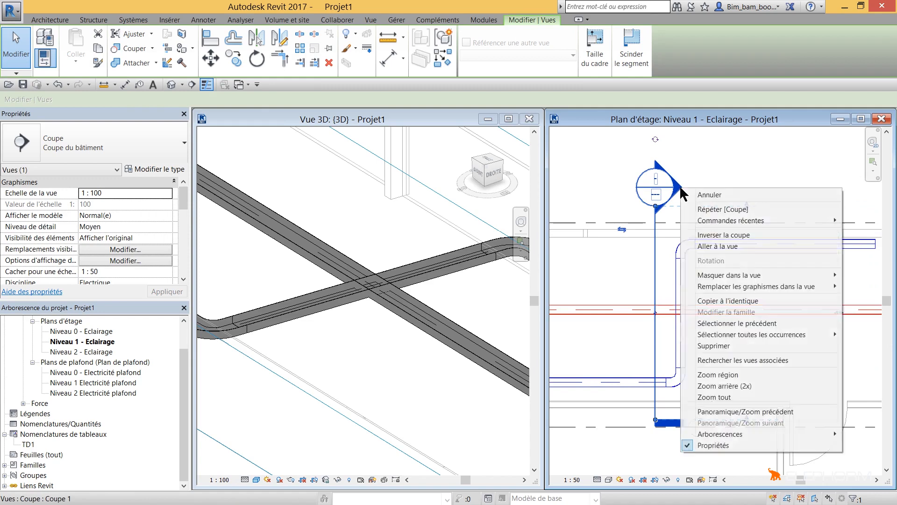
{"action": "left_click", "coordinate": [722, 247]}
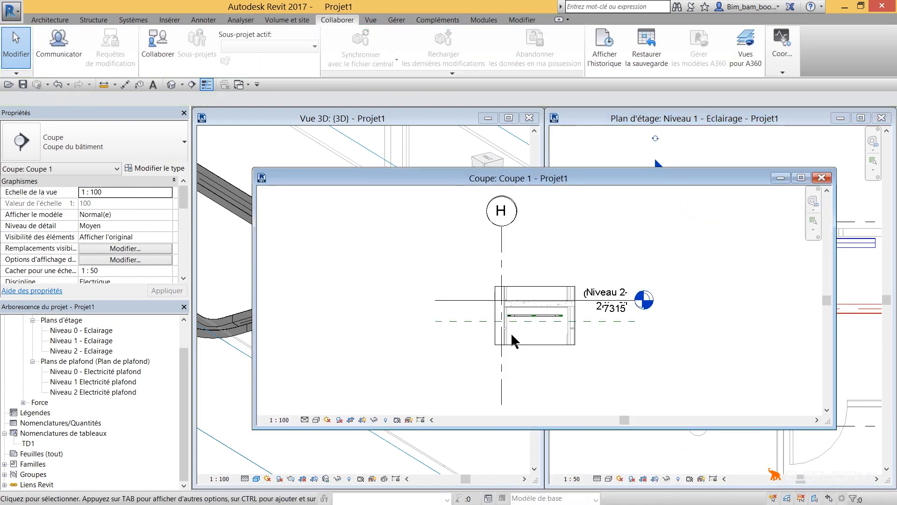
{"action": "scroll", "coordinate": [511, 336], "scroll_direction": "up", "scroll_amount": 3}
{"action": "scroll", "coordinate": [553, 318], "scroll_direction": "up", "scroll_amount": 3}
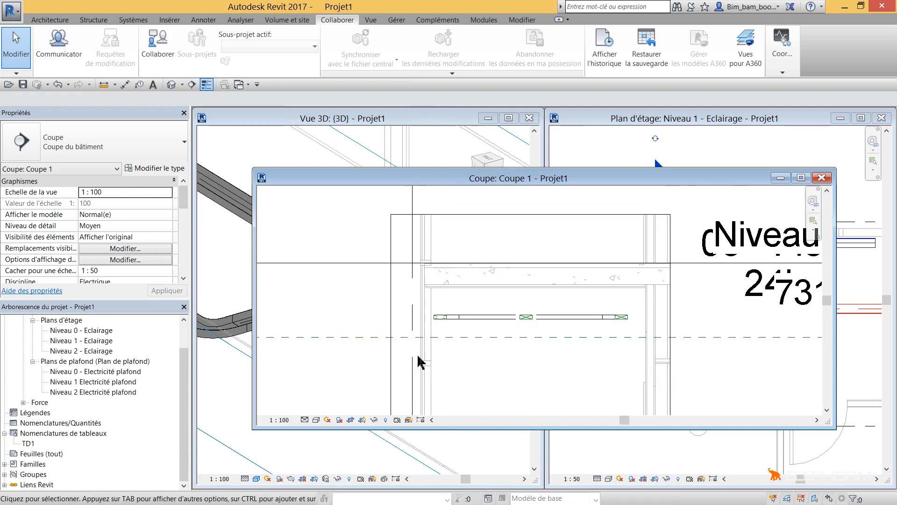
{"action": "left_click", "coordinate": [279, 419]}
{"action": "left_click", "coordinate": [297, 319]}
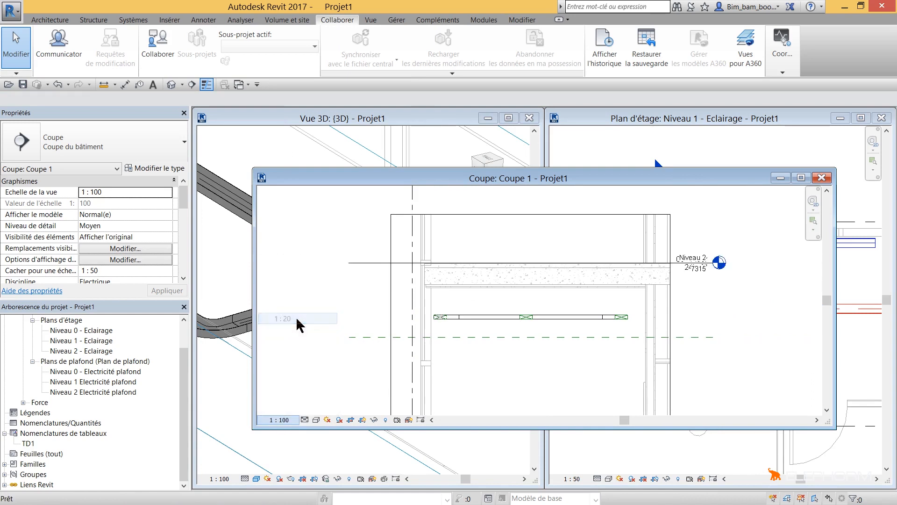
{"action": "scroll", "coordinate": [486, 333], "scroll_direction": "up", "scroll_amount": 2}
{"action": "scroll", "coordinate": [491, 330], "scroll_direction": "up", "scroll_amount": 1}
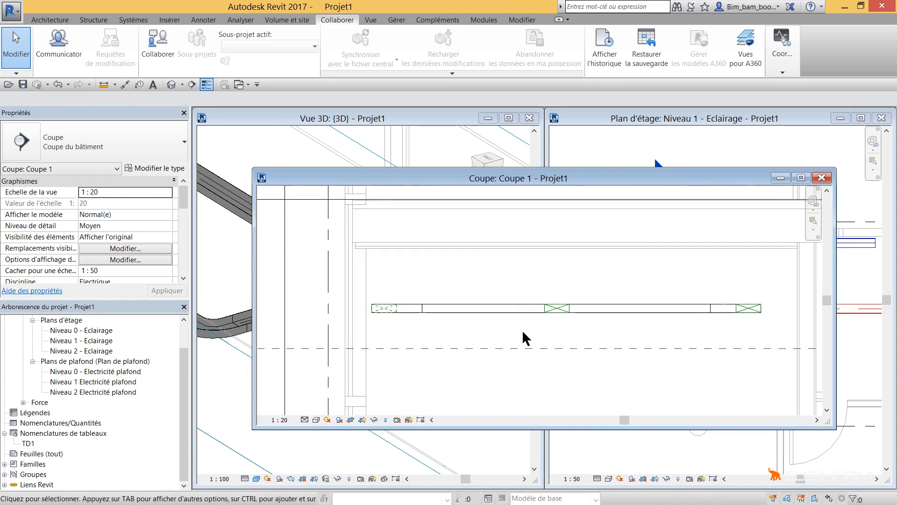
{"action": "mouse_move", "coordinate": [525, 336]}
{"action": "middle_mouse_down"}
{"action": "mouse_move", "coordinate": [528, 343]}
{"action": "mouse_move", "coordinate": [521, 336]}
{"action": "middle_mouse_up"}
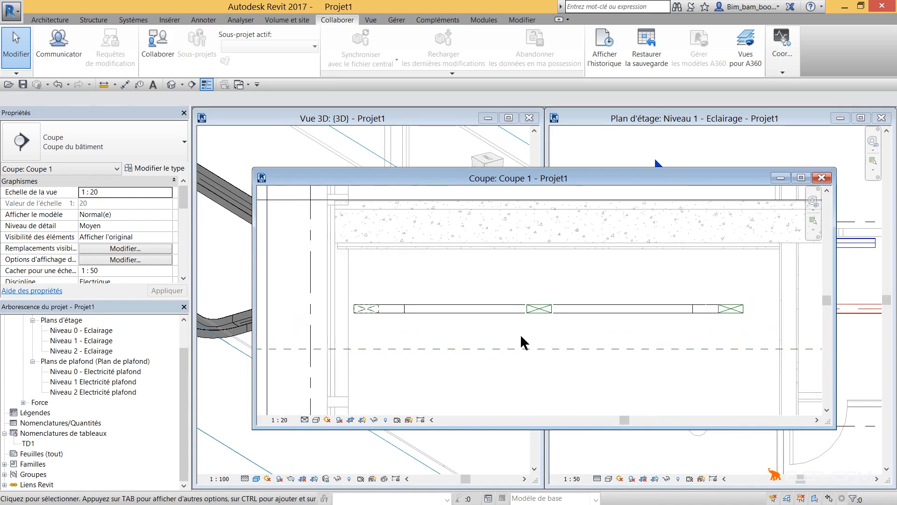
Tile the section, the Niveau 1 floor plan and the 3D view so the tray crossing shows in all three
{"action": "key", "text": "w"}
{"action": "key", "text": "t"}
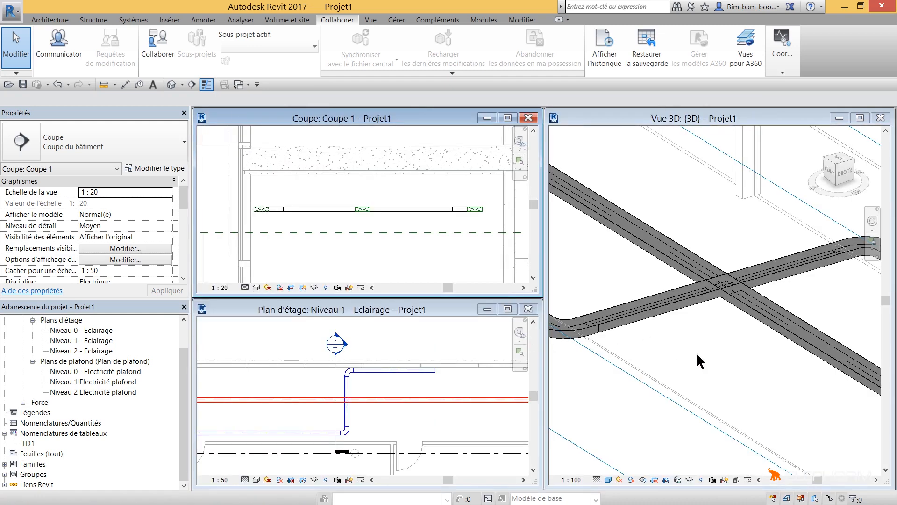
{"action": "left_click", "coordinate": [697, 355]}
{"action": "middle_click_drag", "start_coordinate": [721, 369], "coordinate": [674, 376]}
{"action": "left_click", "coordinate": [395, 234]}
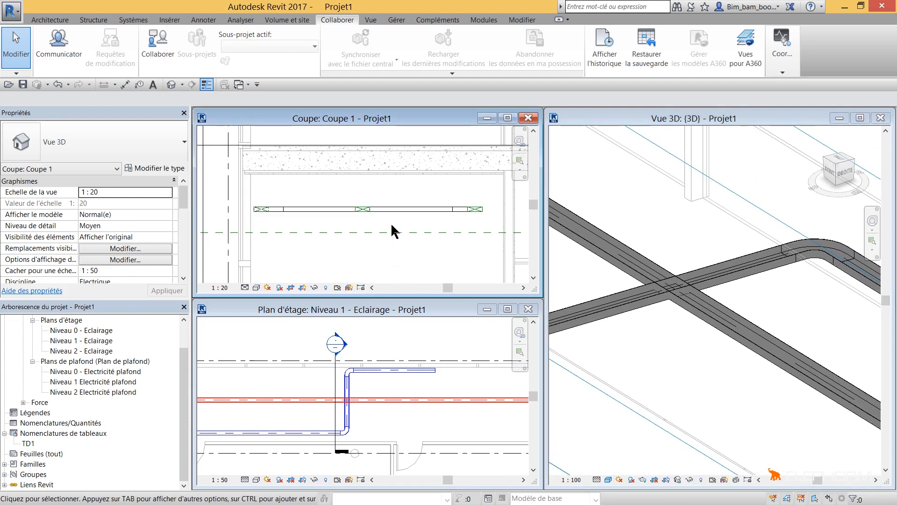
{"action": "left_click", "coordinate": [753, 173]}
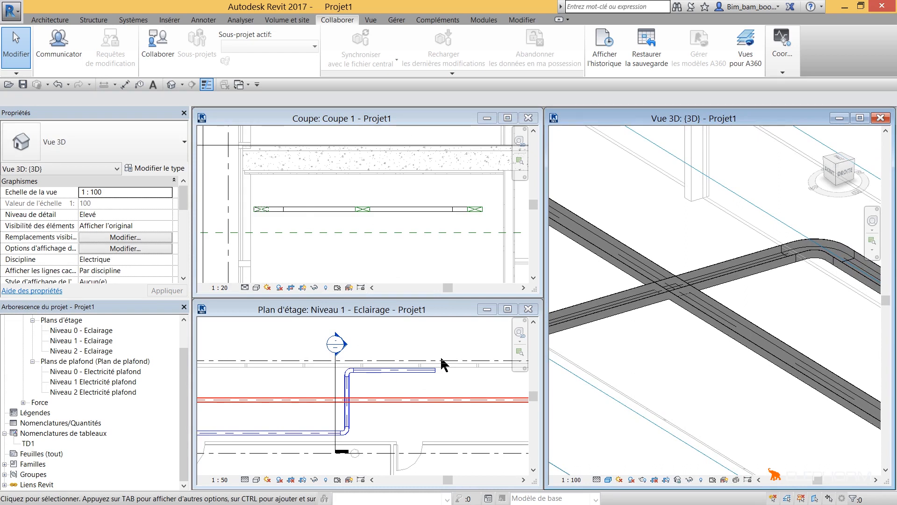
Split the CFA tray's crossing segment in the Niveau 1 plan at one point on each side of the CFO tray
{"action": "left_click", "coordinate": [327, 410]}
{"action": "scroll", "coordinate": [336, 408], "scroll_direction": "up", "scroll_amount": 4}
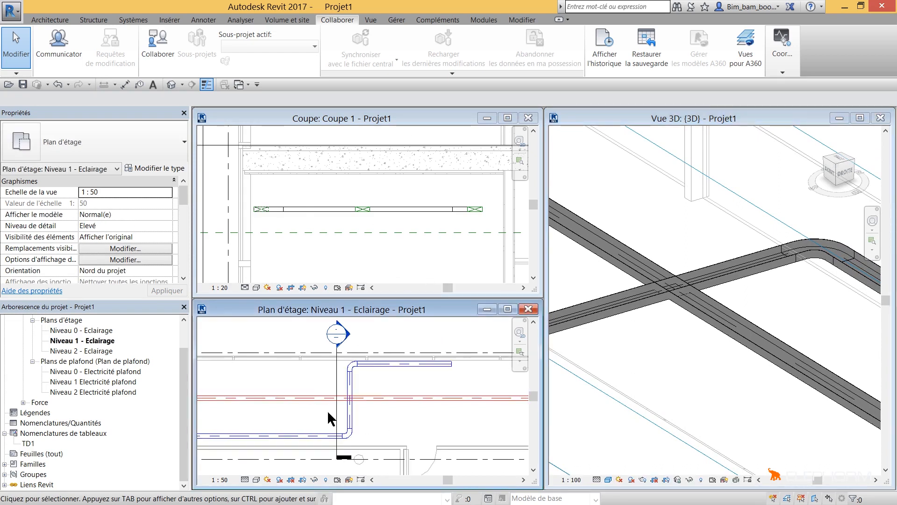
{"action": "scroll", "coordinate": [337, 408], "scroll_direction": "down", "scroll_amount": 1}
{"action": "middle_click_drag", "start_coordinate": [343, 409], "coordinate": [372, 414]}
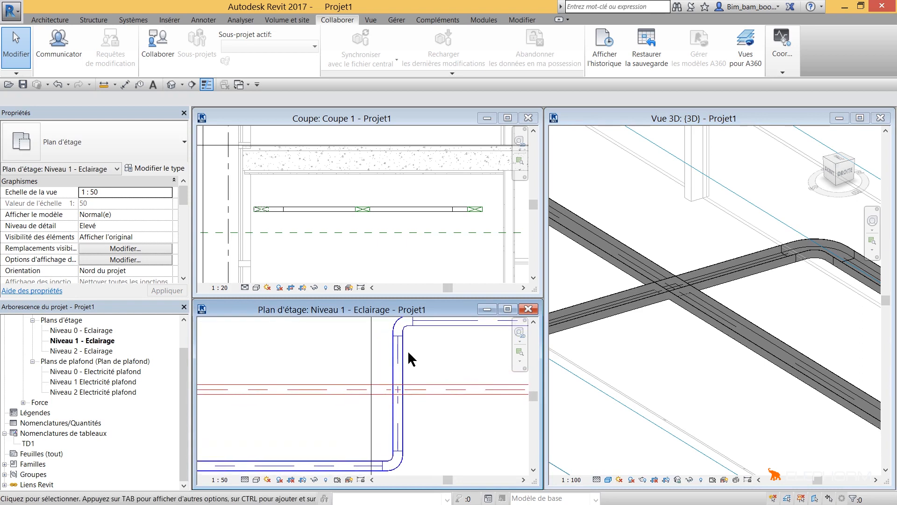
{"action": "left_click", "coordinate": [402, 378]}
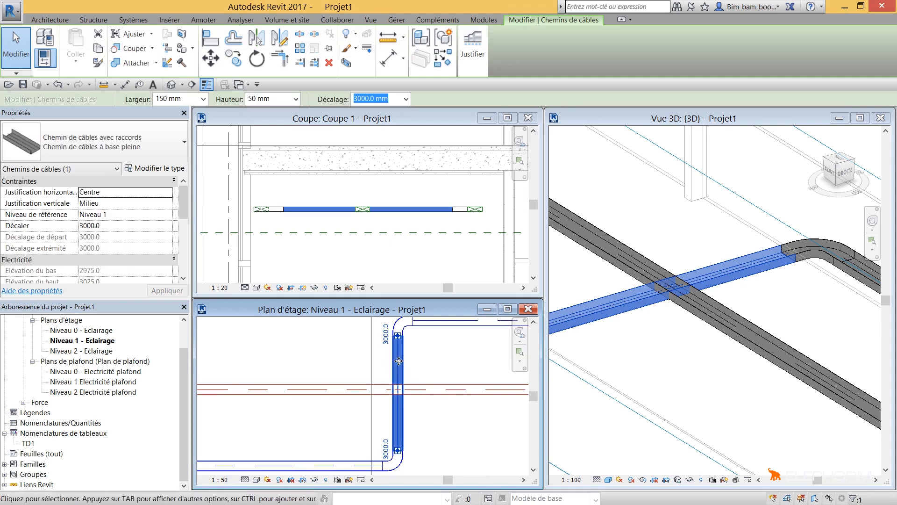
{"action": "left_click", "coordinate": [299, 37]}
{"action": "scroll", "coordinate": [401, 367], "scroll_direction": "up", "scroll_amount": 1}
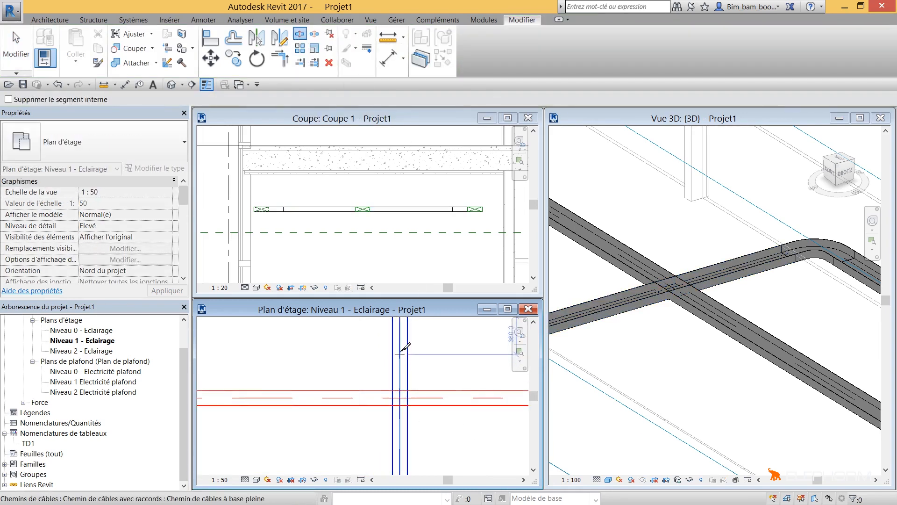
{"action": "left_click", "coordinate": [402, 356]}
{"action": "left_click", "coordinate": [399, 358]}
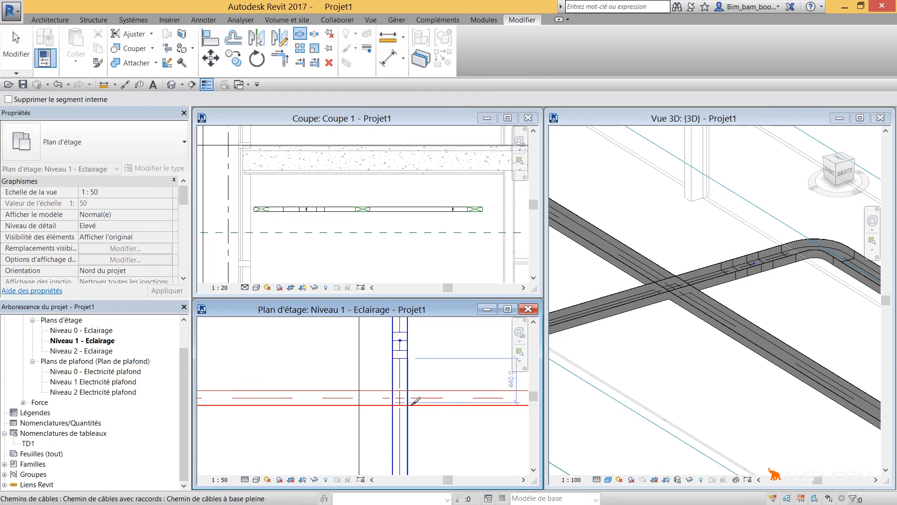
{"action": "middle_click_drag", "start_coordinate": [413, 405], "coordinate": [408, 357]}
{"action": "left_click", "coordinate": [396, 382]}
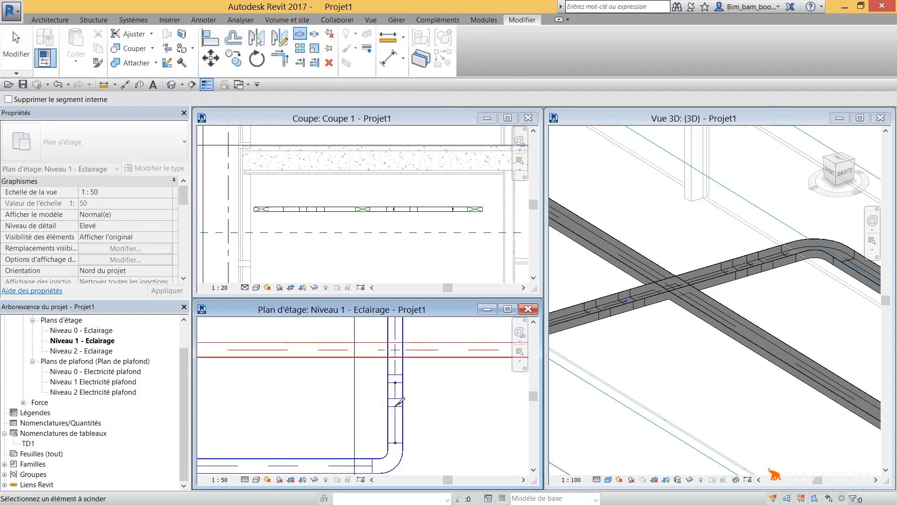
Delete the unions and short tray pieces on both sides of the CFO tray, isolating the middle CFA piece
{"action": "key", "text": "Escape"}
{"action": "key", "text": "Escape"}
{"action": "left_click_drag", "start_coordinate": [372, 369], "coordinate": [430, 417]}
{"action": "key", "text": "Delete"}
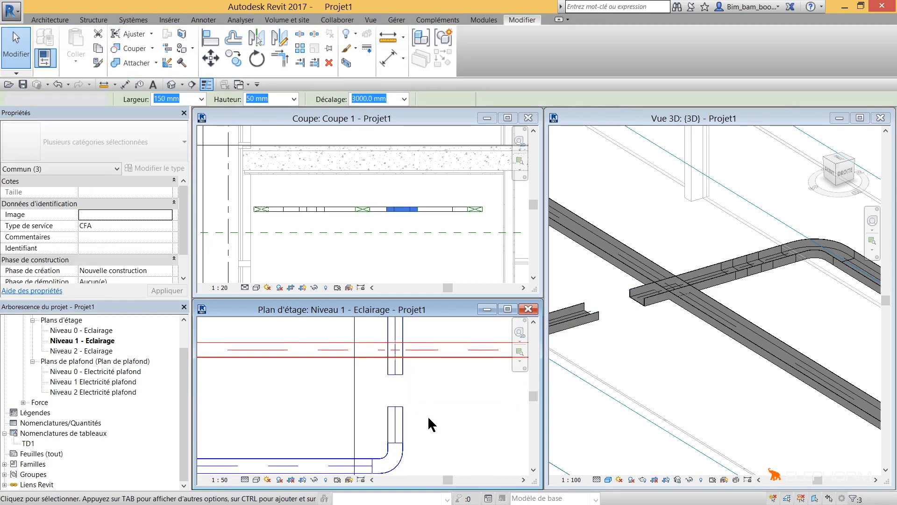
{"action": "middle_click_drag", "start_coordinate": [422, 401], "coordinate": [416, 461]}
{"action": "left_click_drag", "start_coordinate": [355, 327], "coordinate": [413, 384]}
{"action": "key", "text": "Delete"}
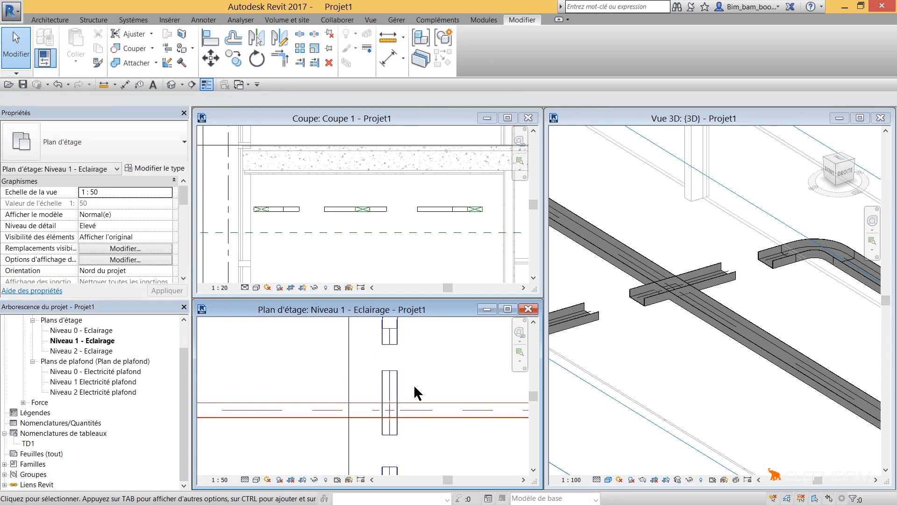
Shorten the isolated middle CFA piece to about 460 mm by pulling in its upper end in the plan
{"action": "left_click", "coordinate": [387, 380]}
{"action": "mouse_move", "coordinate": [390, 370]}
{"action": "left_mouse_down"}
{"action": "mouse_move", "coordinate": [383, 387]}
{"action": "mouse_move", "coordinate": [389, 388]}
{"action": "left_mouse_up"}
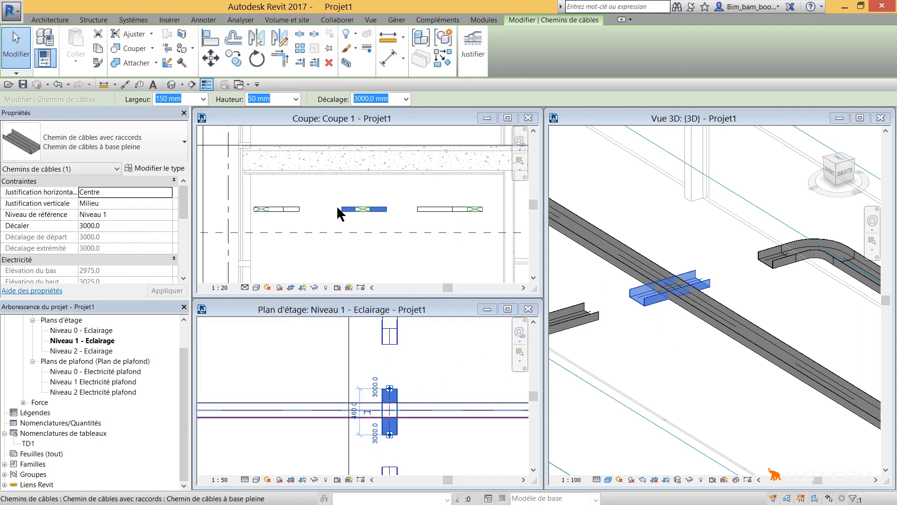
{"action": "scroll", "coordinate": [297, 224], "scroll_direction": "up", "scroll_amount": 5}
{"action": "scroll", "coordinate": [335, 217], "scroll_direction": "down", "scroll_amount": 2}
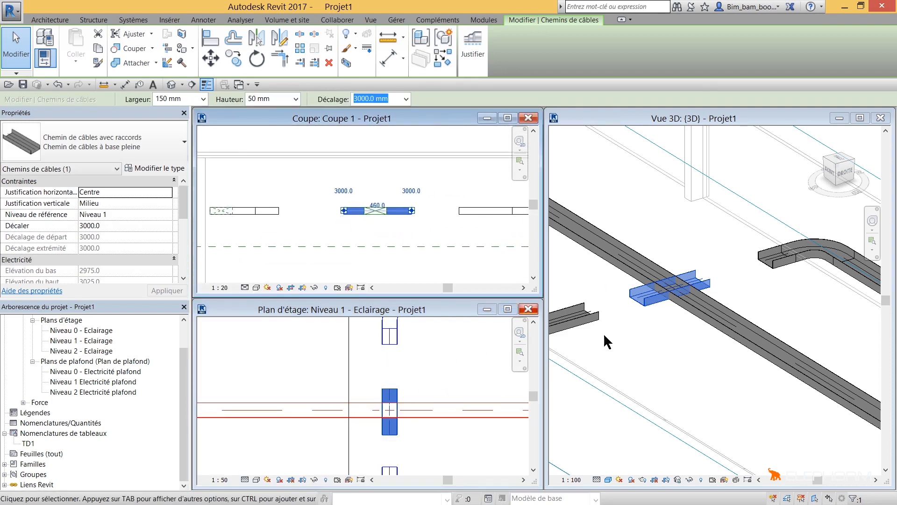
Set the middle CFA piece's offset to 2800 mm, and raise it in the section to about 2917 mm, just below the CFO tray
{"action": "left_click", "coordinate": [394, 399]}
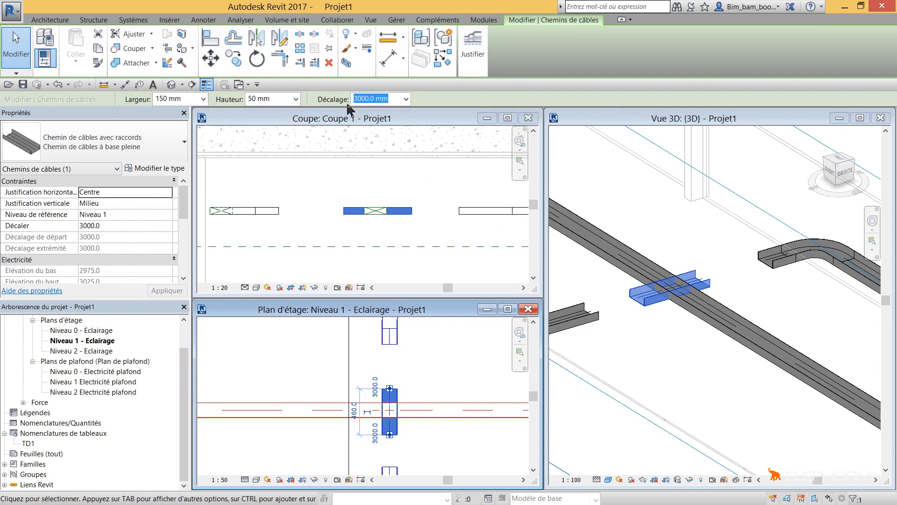
{"action": "left_click", "coordinate": [406, 100]}
{"action": "left_click", "coordinate": [388, 137]}
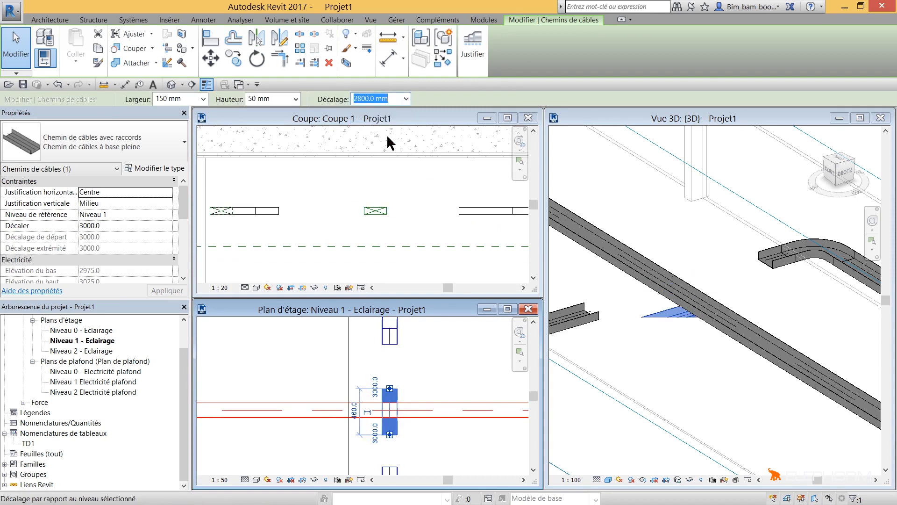
{"action": "left_click", "coordinate": [405, 240]}
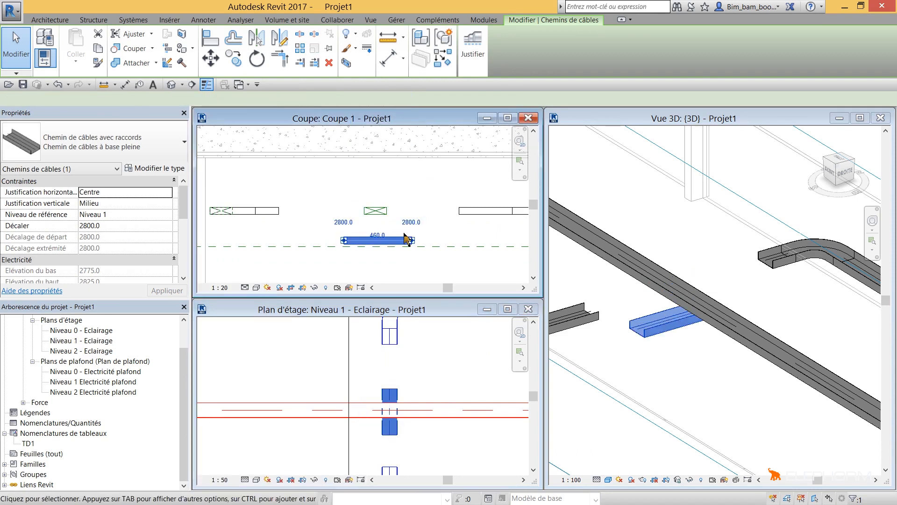
{"action": "mouse_move", "coordinate": [397, 233]}
{"action": "left_mouse_down"}
{"action": "mouse_move", "coordinate": [396, 215]}
{"action": "mouse_move", "coordinate": [393, 222]}
{"action": "left_mouse_up"}
{"action": "scroll", "coordinate": [367, 218], "scroll_direction": "up", "scroll_amount": 3}
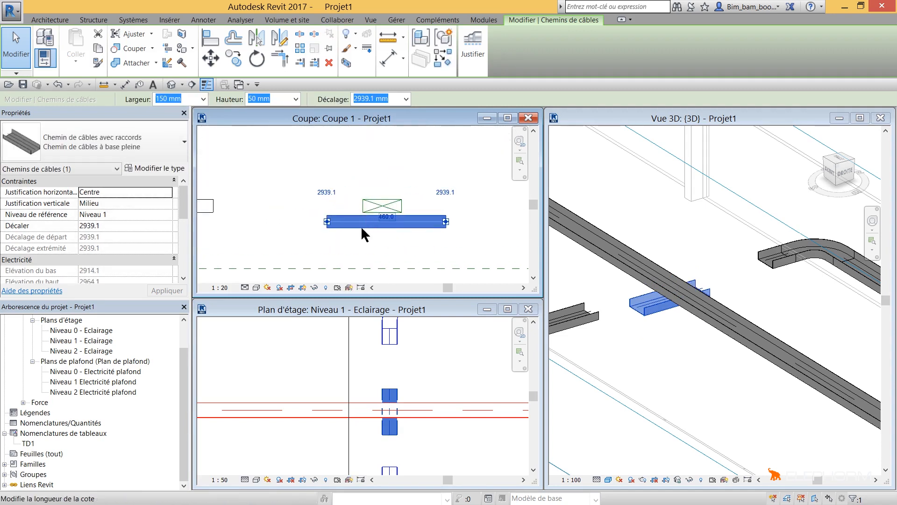
{"action": "mouse_move", "coordinate": [354, 230]}
{"action": "left_mouse_down"}
{"action": "mouse_move", "coordinate": [352, 242]}
{"action": "mouse_move", "coordinate": [354, 228]}
{"action": "left_mouse_up"}
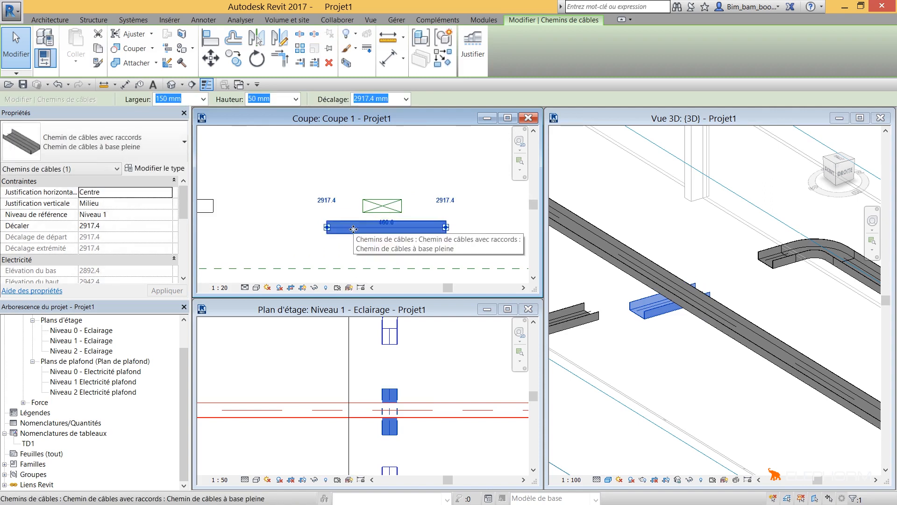
Set the middle CFA piece's offset to 2930 mm and shorten its right-hand end in the section to a length of about 400 mm
{"action": "double_click", "coordinate": [393, 102]}
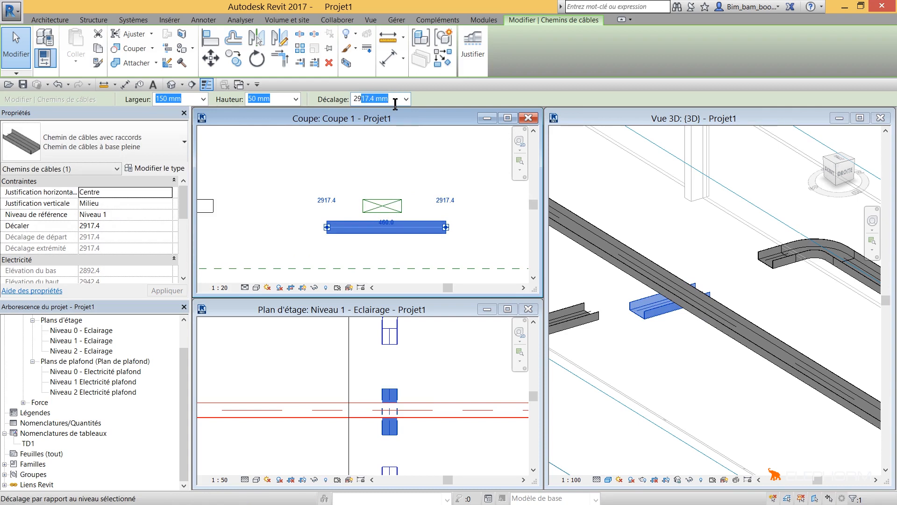
{"action": "key", "text": "Return"}
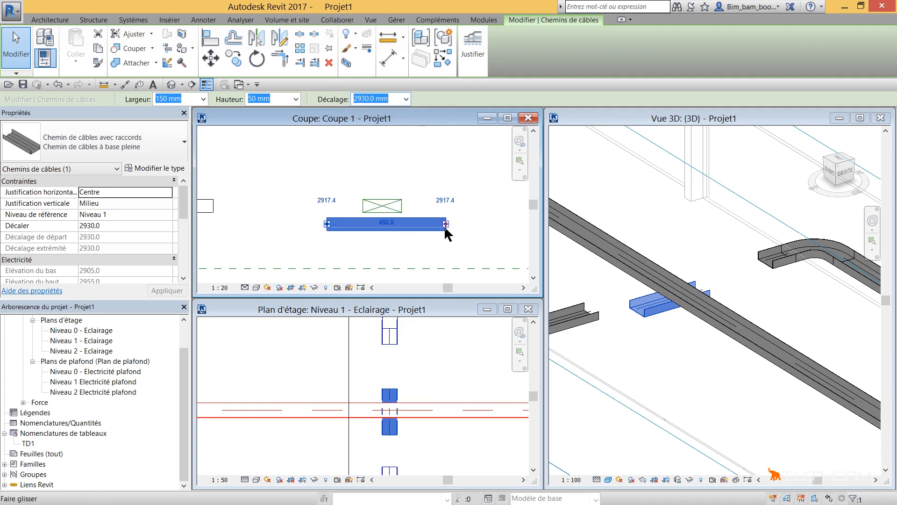
{"action": "left_click_drag", "start_coordinate": [446, 224], "coordinate": [429, 227]}
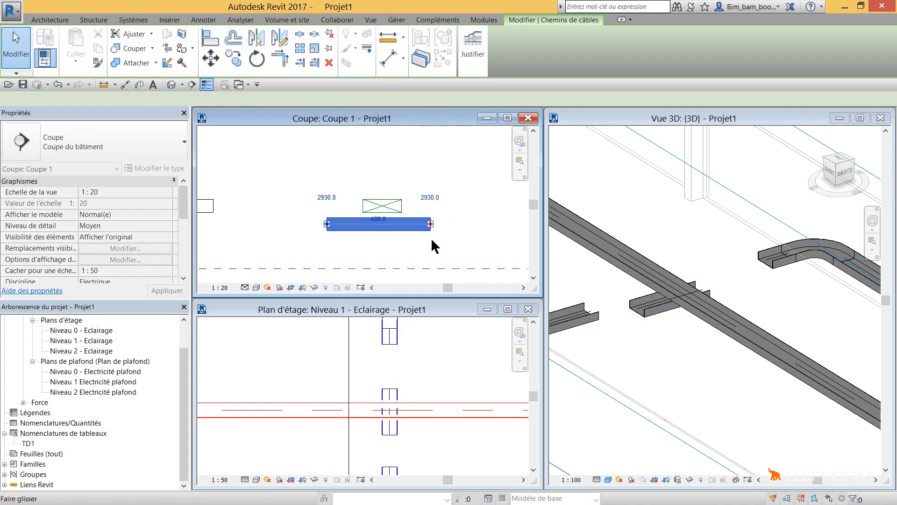
{"action": "left_click", "coordinate": [448, 243]}
Try to draw a sloped tray from the right-hand CFA tray's open end down to the middle piece's level in the section
{"action": "scroll", "coordinate": [447, 243], "scroll_direction": "down", "scroll_amount": 2}
{"action": "middle_click_drag", "start_coordinate": [441, 242], "coordinate": [437, 238]}
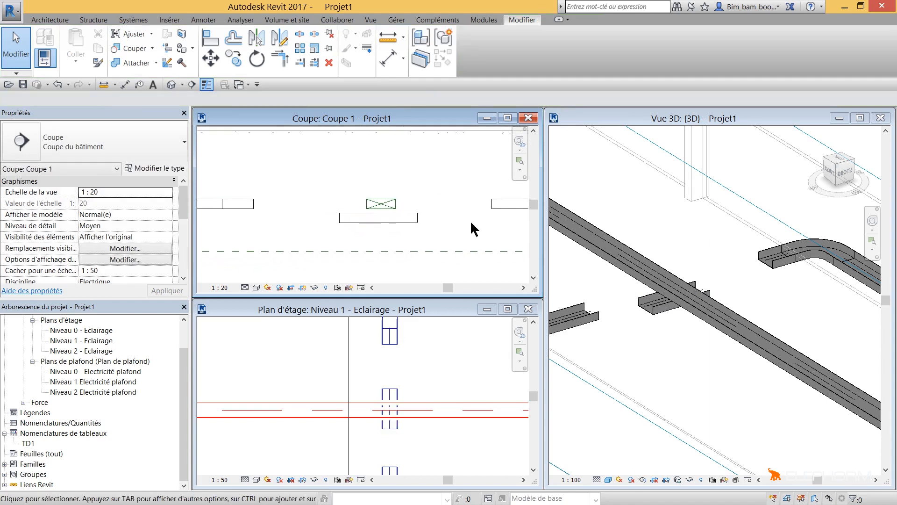
{"action": "left_click", "coordinate": [494, 205]}
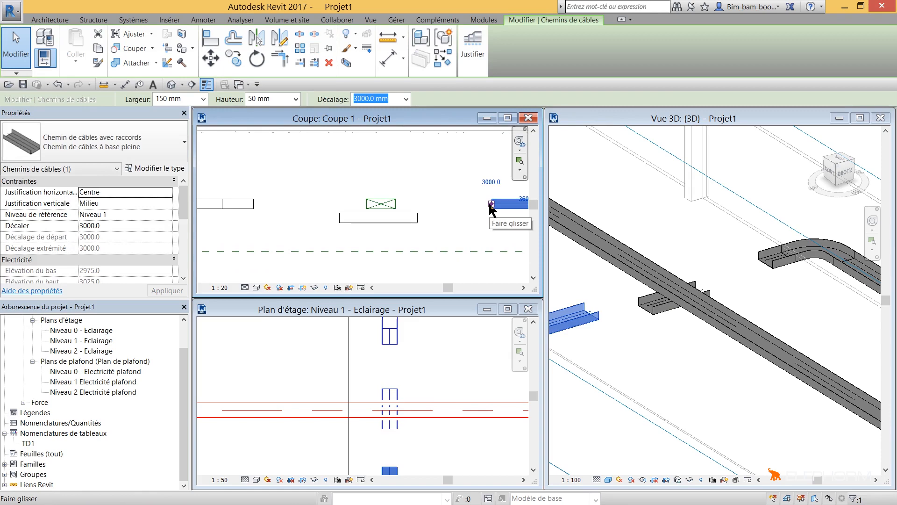
{"action": "right_click", "coordinate": [491, 206]}
{"action": "left_click", "coordinate": [516, 246]}
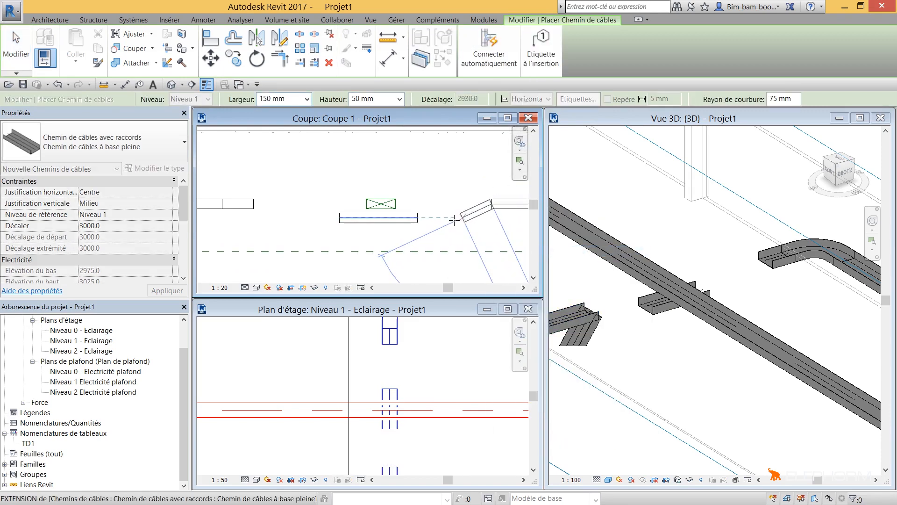
{"action": "middle_click_drag", "start_coordinate": [454, 219], "coordinate": [389, 142]}
{"action": "scroll", "coordinate": [389, 142], "scroll_direction": "down", "scroll_amount": 2}
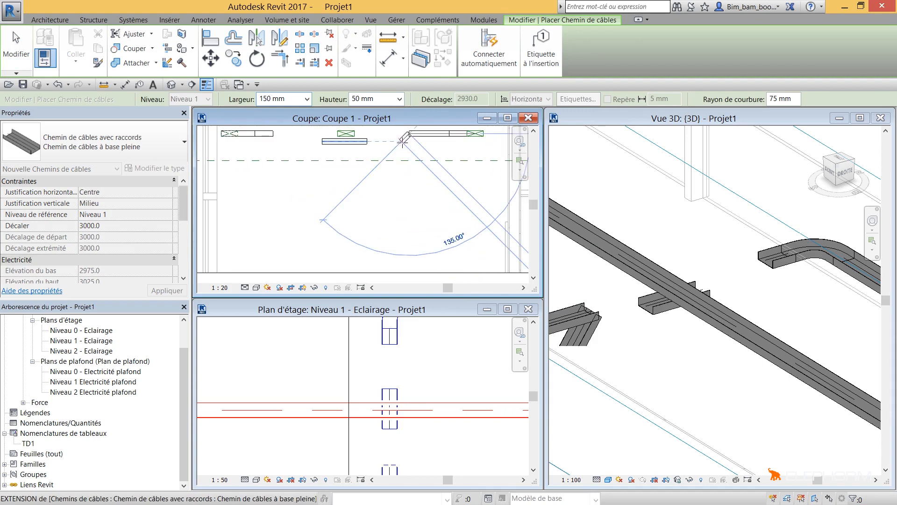
{"action": "left_click", "coordinate": [403, 139]}
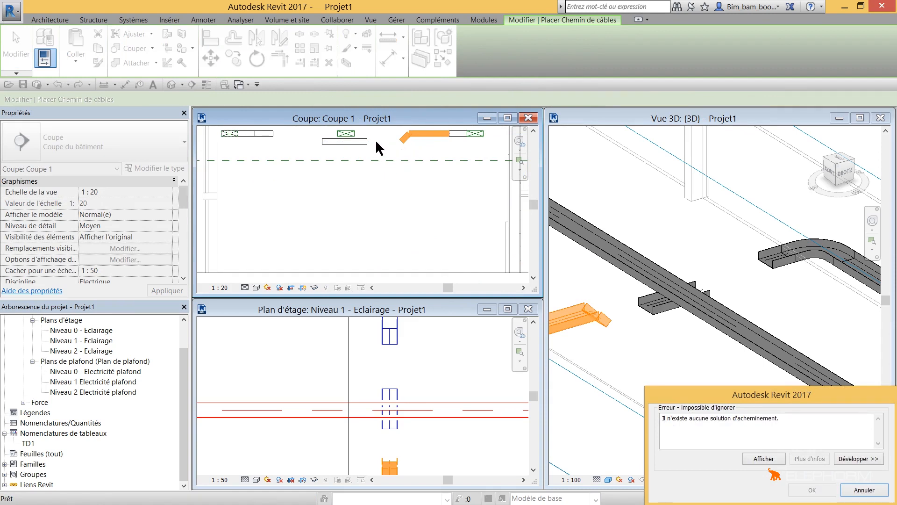
{"action": "key", "text": "Escape"}
{"action": "key", "text": "Escape"}
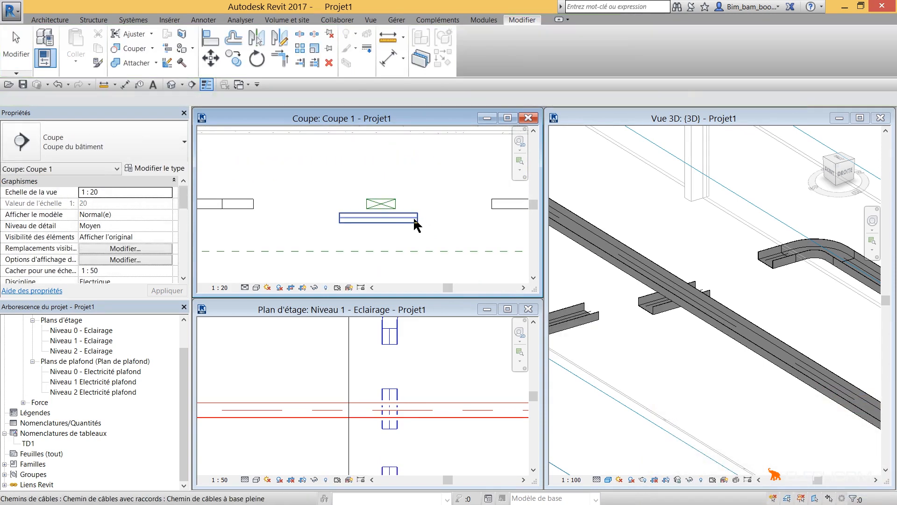
Move the middle CFA piece down in the section to an offset of about 2863 mm
{"action": "left_click", "coordinate": [396, 219]}
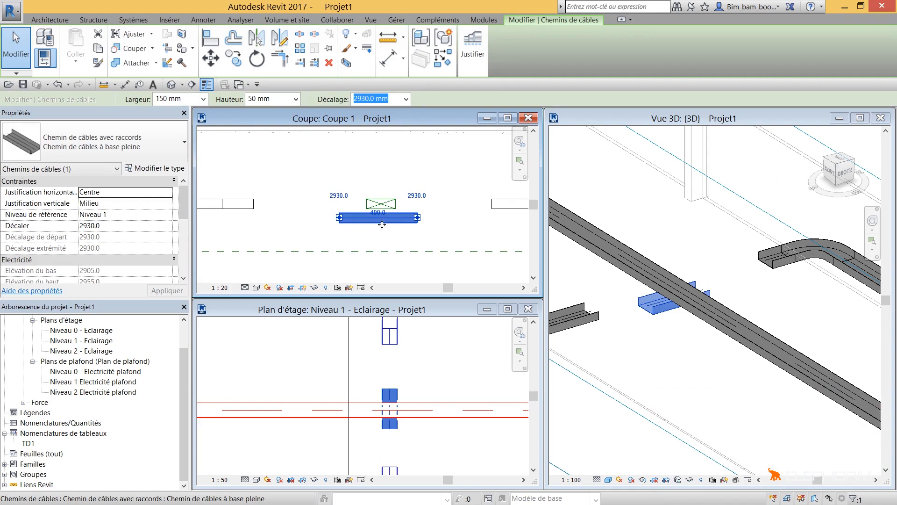
{"action": "left_click_drag", "start_coordinate": [382, 228], "coordinate": [386, 236]}
Draw a sloped tray from the right-hand CFA tray's open end down to the lowered middle piece's level at 2863 mm
{"action": "left_click", "coordinate": [490, 204]}
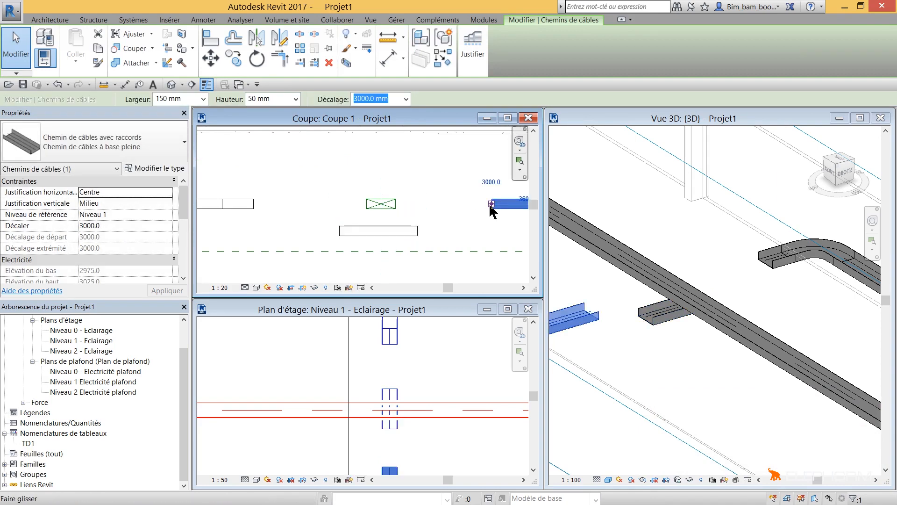
{"action": "right_click", "coordinate": [490, 205]}
{"action": "left_click", "coordinate": [552, 251]}
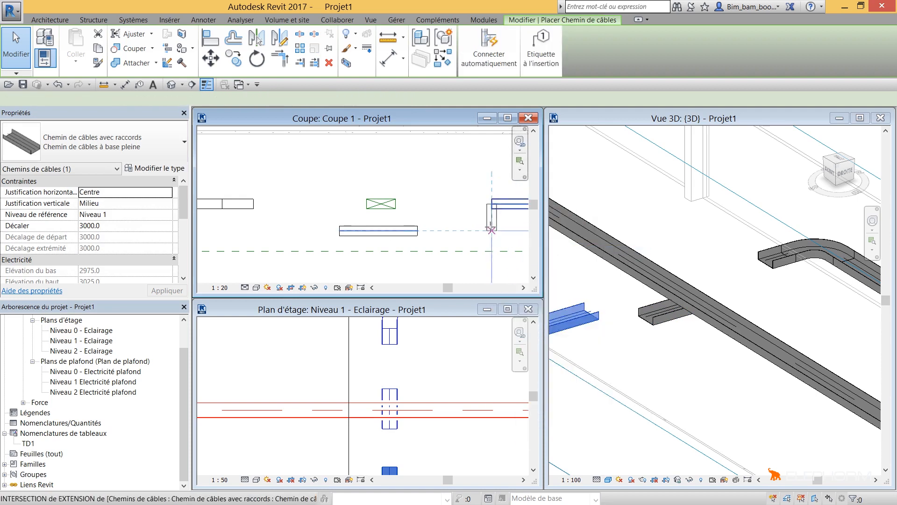
{"action": "middle_click_drag", "start_coordinate": [467, 222], "coordinate": [435, 225]}
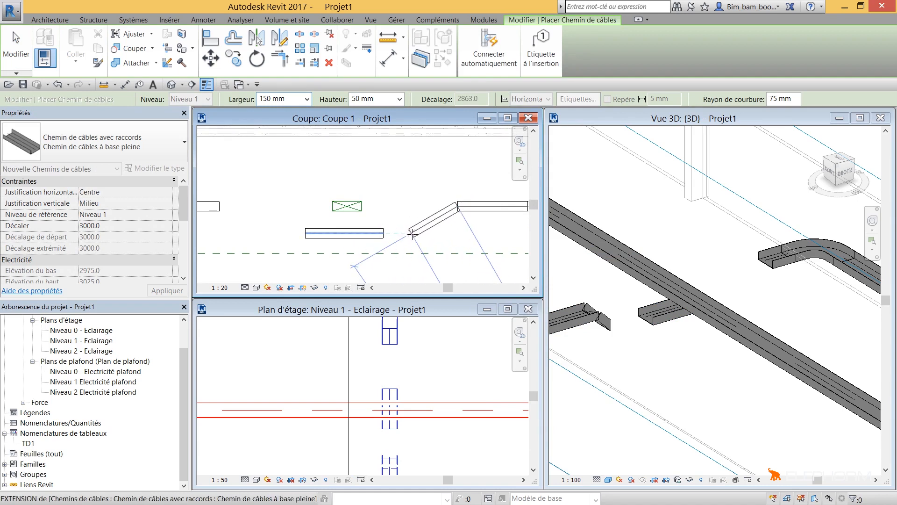
{"action": "left_click", "coordinate": [430, 232]}
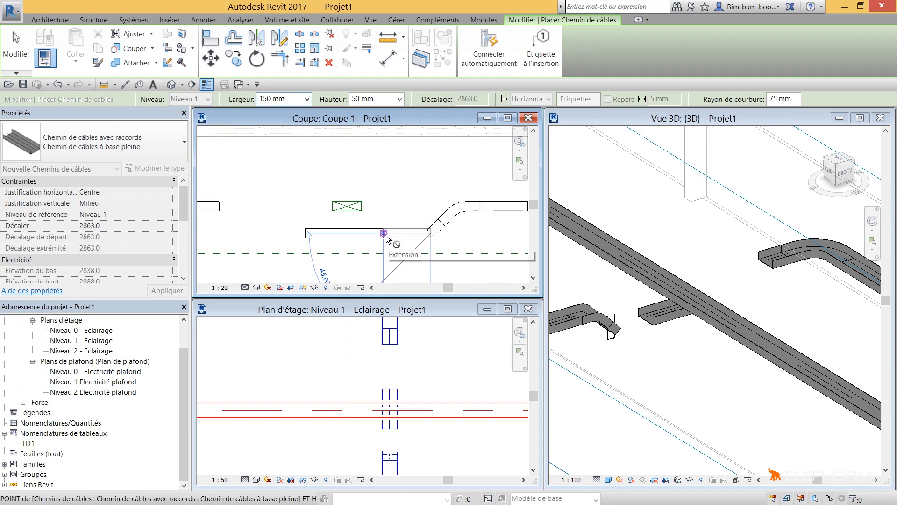
{"action": "key", "text": "Escape"}
{"action": "key", "text": "Escape"}
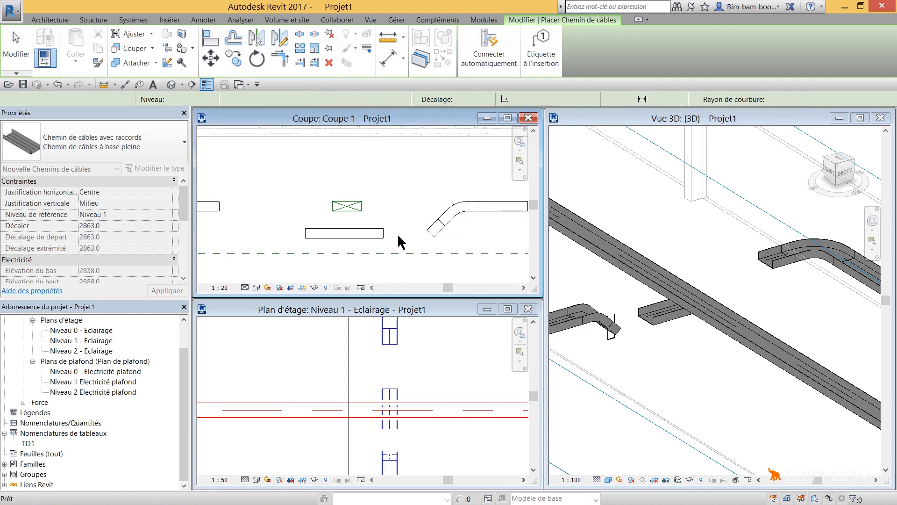
Try moving the middle CFA piece further down in the section, and undo that move
{"action": "middle_click_drag", "start_coordinate": [398, 236], "coordinate": [428, 225]}
{"action": "scroll", "coordinate": [427, 225], "scroll_direction": "down", "scroll_amount": 1}
{"action": "scroll", "coordinate": [427, 225], "scroll_direction": "down", "scroll_amount": 1}
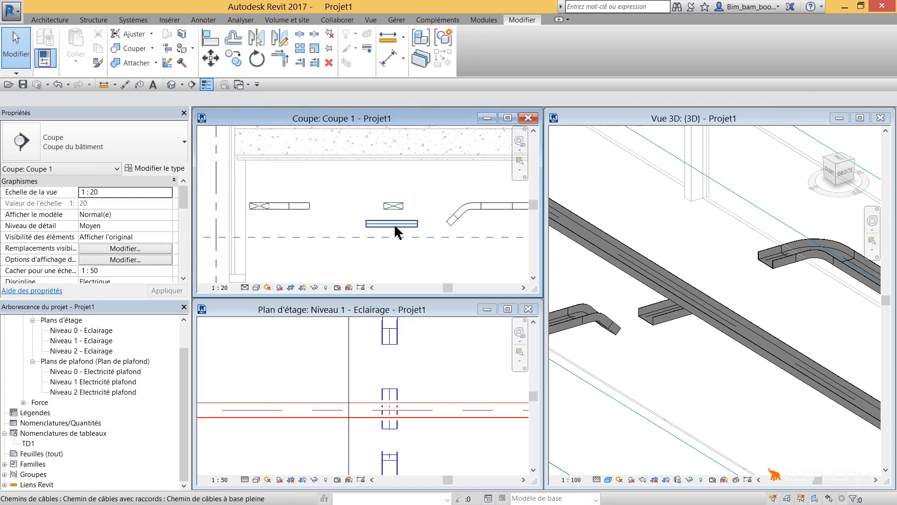
{"action": "left_click", "coordinate": [397, 232]}
{"action": "left_click_drag", "start_coordinate": [396, 233], "coordinate": [395, 236]}
{"action": "left_click", "coordinate": [448, 223]}
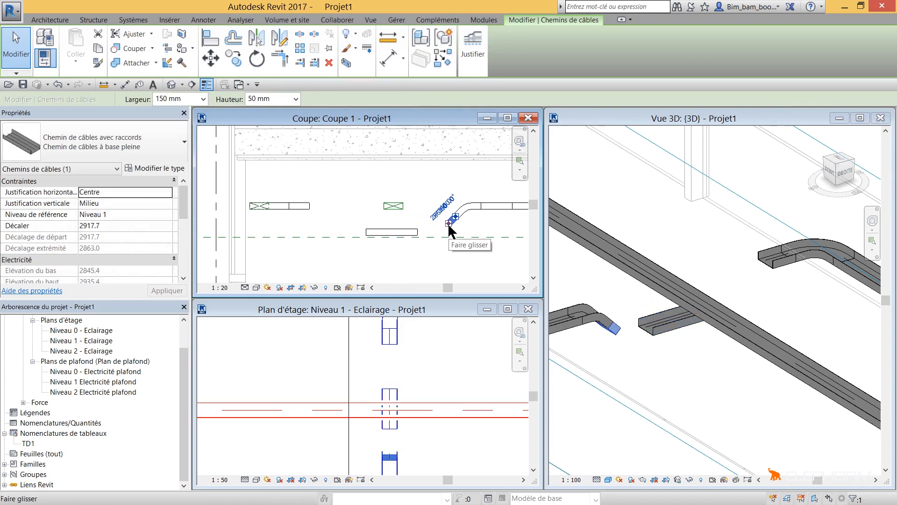
{"action": "key", "text": "Escape"}
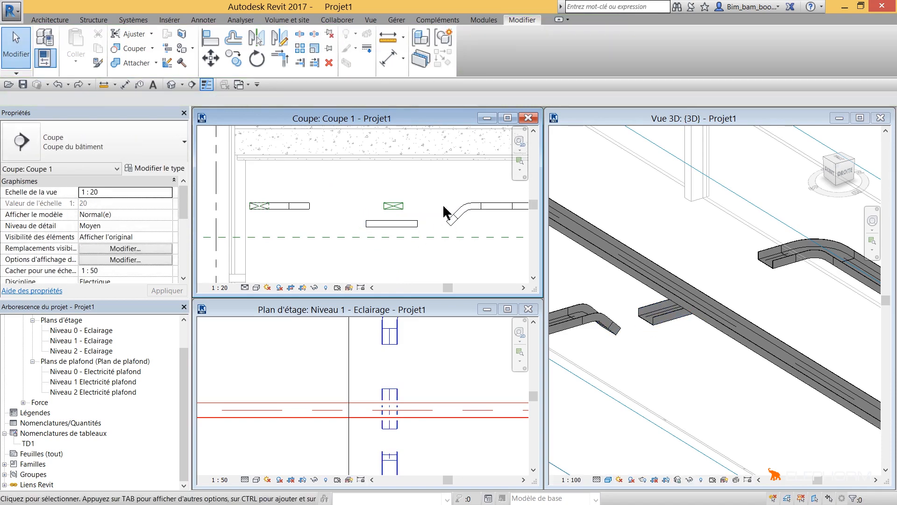
Replace the right-hand sloped CFA piece and its bends in the section with a 160° sloped tray connected to the middle CFA piece
{"action": "left_click_drag", "start_coordinate": [438, 190], "coordinate": [486, 240]}
{"action": "key", "text": "Delete"}
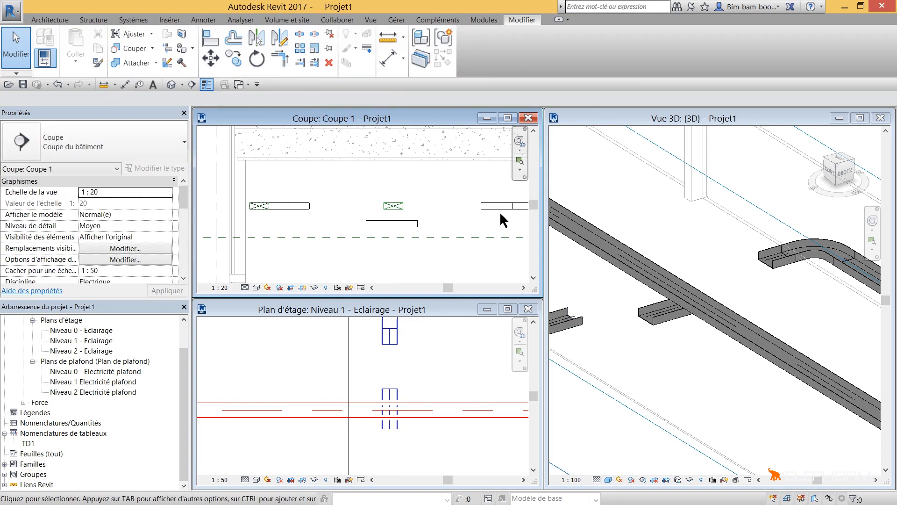
{"action": "left_click", "coordinate": [497, 206]}
{"action": "right_click", "coordinate": [479, 206]}
{"action": "left_click", "coordinate": [525, 255]}
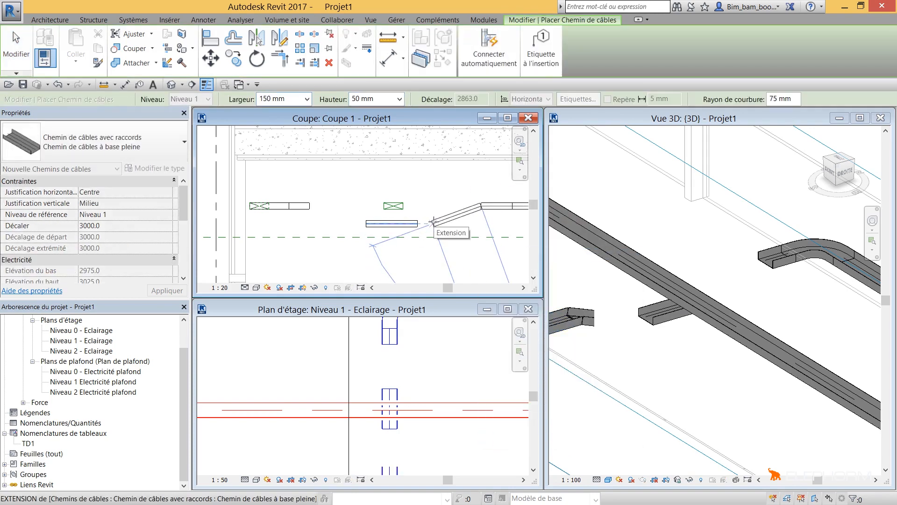
{"action": "middle_click_drag", "start_coordinate": [433, 223], "coordinate": [402, 160]}
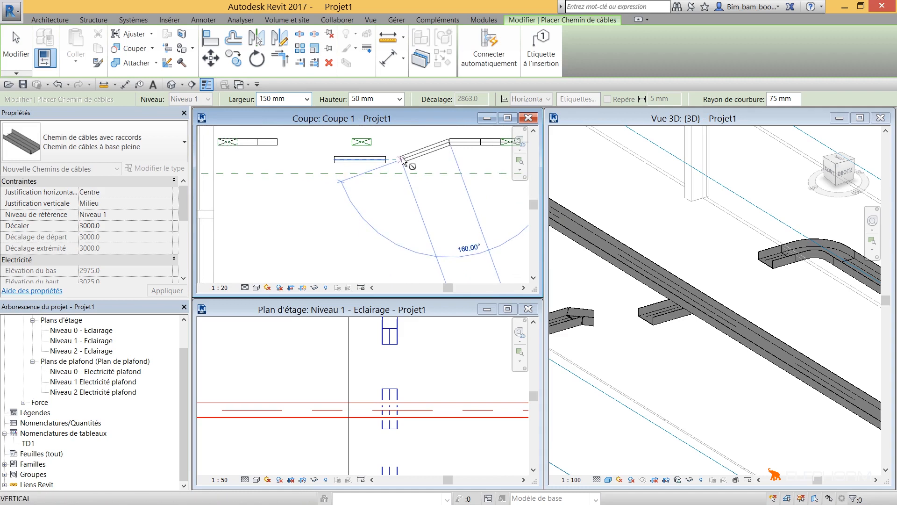
{"action": "left_click", "coordinate": [383, 162]}
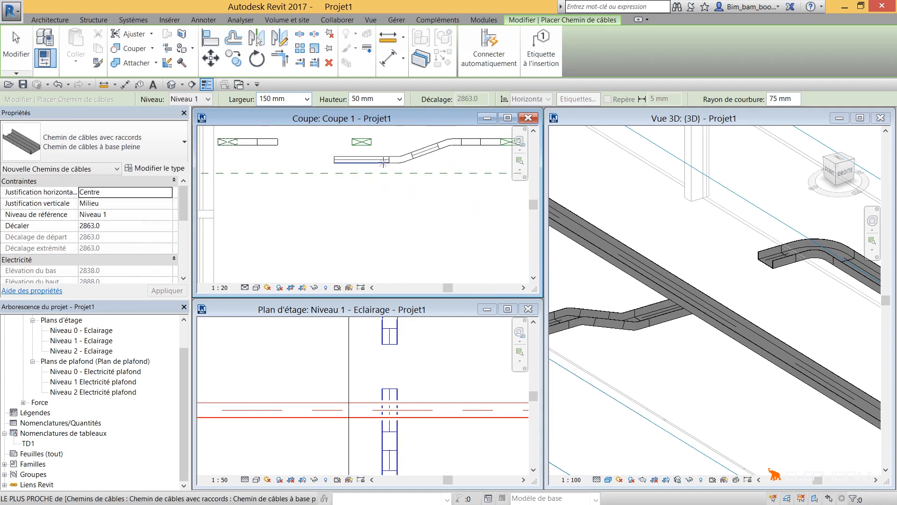
{"action": "key", "text": "Escape"}
{"action": "key", "text": "Escape"}
Examine the properties of the concave bend beside the middle CFA piece, including its angle and bend radius
{"action": "left_click", "coordinate": [638, 329]}
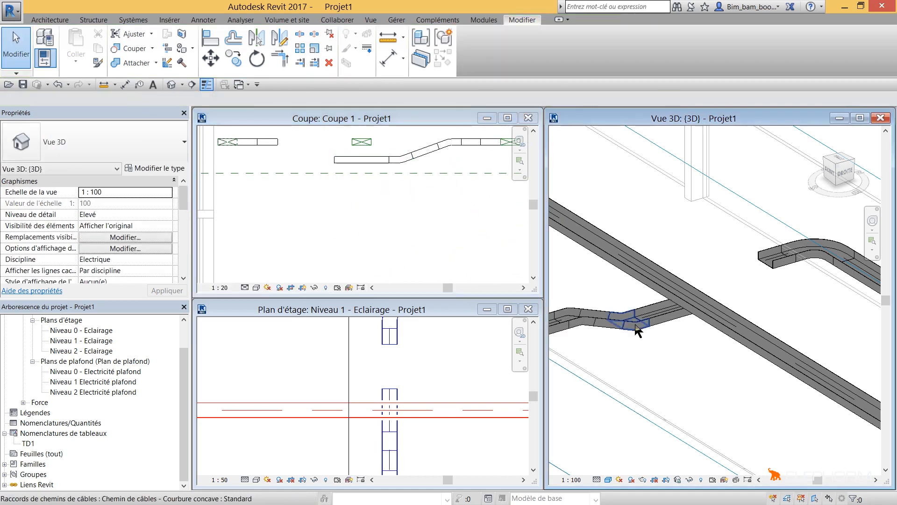
{"action": "left_click", "coordinate": [638, 330]}
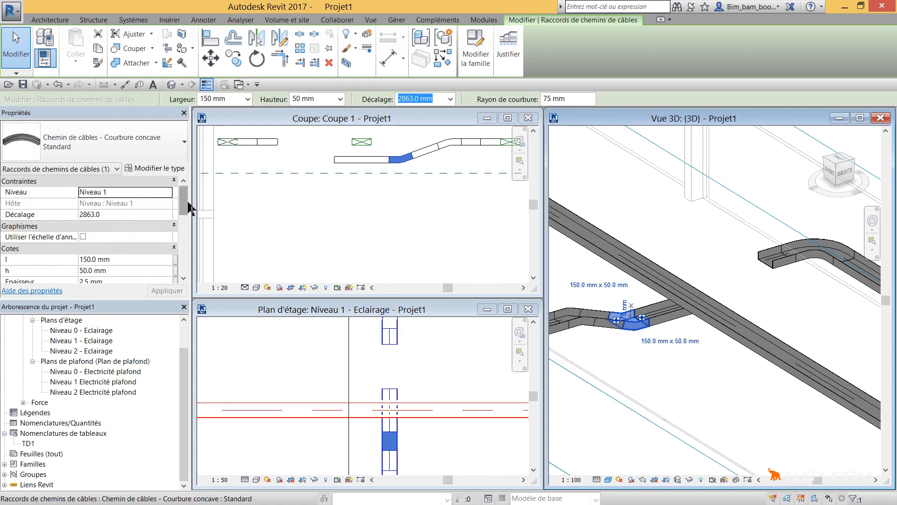
{"action": "left_click_drag", "start_coordinate": [184, 216], "coordinate": [189, 234]}
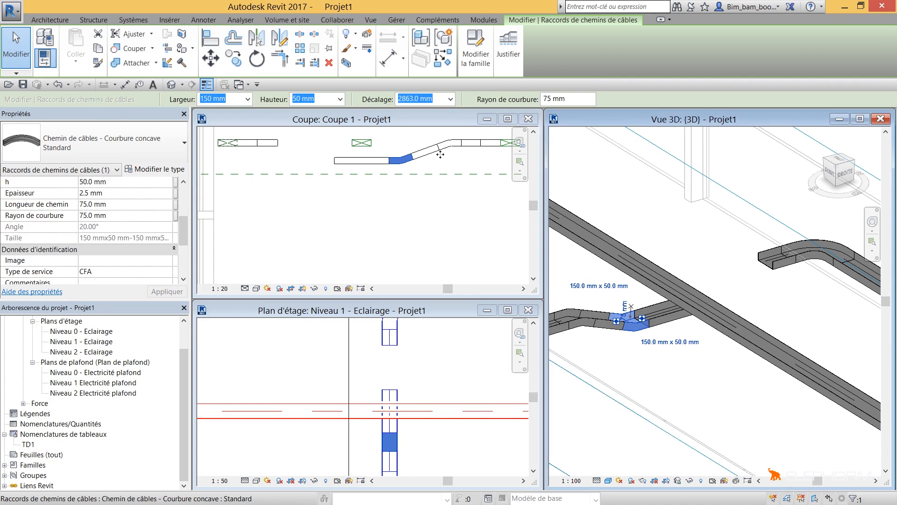
Raise the middle CFA piece in the section to an offset of 2873 mm
{"action": "middle_click_drag", "start_coordinate": [443, 169], "coordinate": [530, 260]}
{"action": "scroll", "coordinate": [467, 239], "scroll_direction": "up", "scroll_amount": 2}
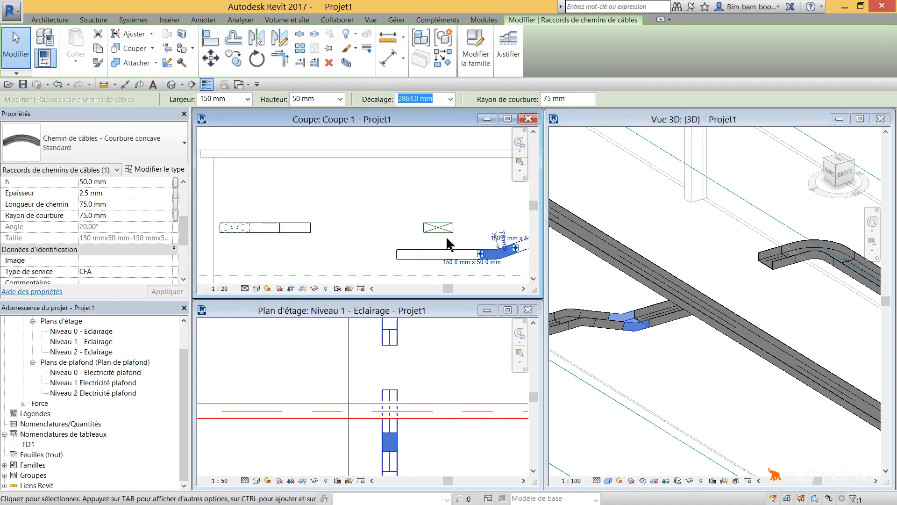
{"action": "left_click", "coordinate": [442, 254]}
{"action": "middle_click_drag", "start_coordinate": [438, 254], "coordinate": [388, 252]}
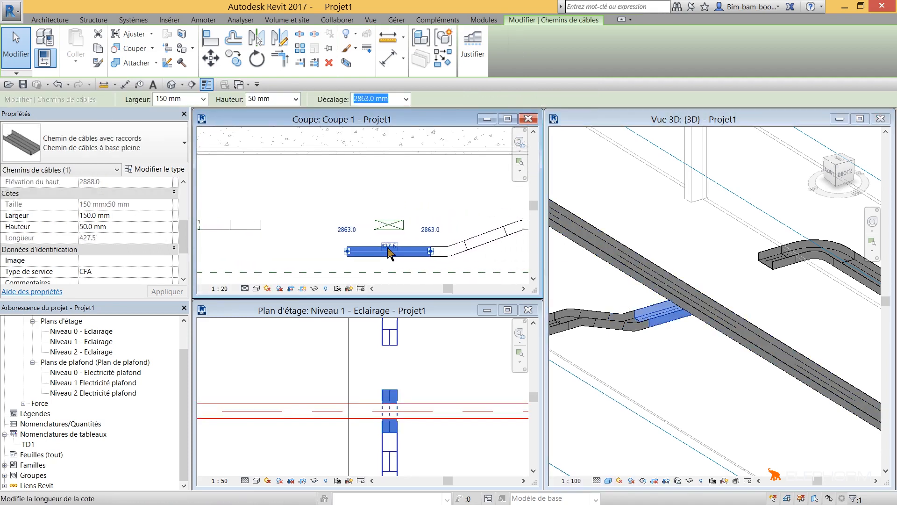
{"action": "key", "text": "Up"}
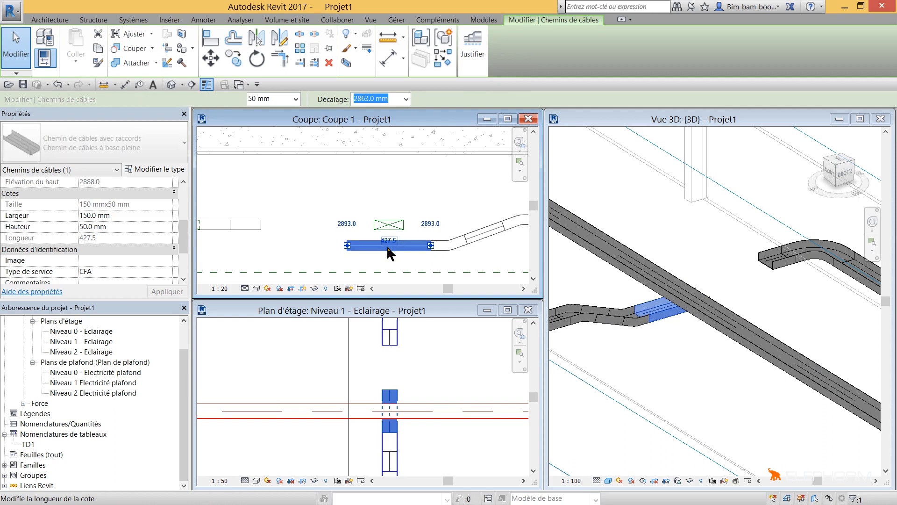
{"action": "key", "text": "Down"}
{"action": "key", "text": "Down"}
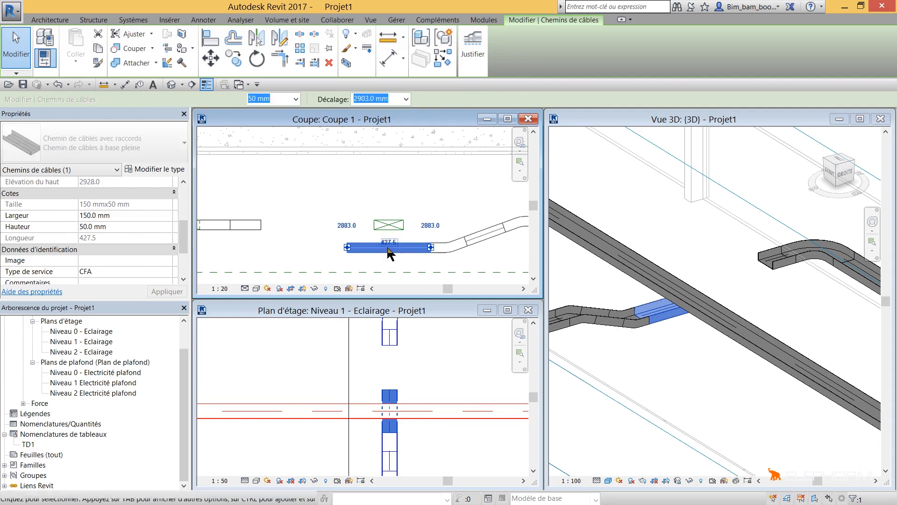
{"action": "left_click", "coordinate": [451, 244]}
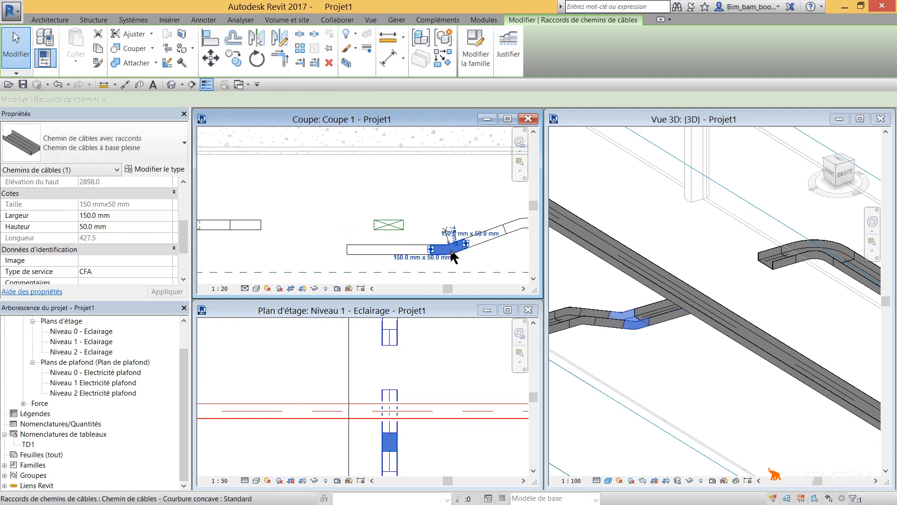
{"action": "key", "text": "Escape"}
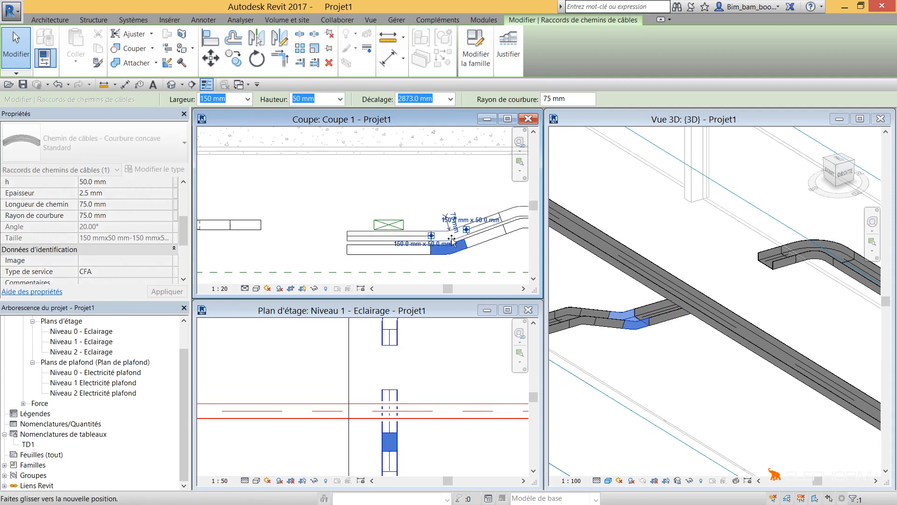
Draw a sloped tray from the middle CFA piece's free end up to the left-hand CFA tray's level and connect it to that tray
{"action": "left_click", "coordinate": [350, 250]}
{"action": "right_click", "coordinate": [349, 250]}
{"action": "left_click", "coordinate": [397, 300]}
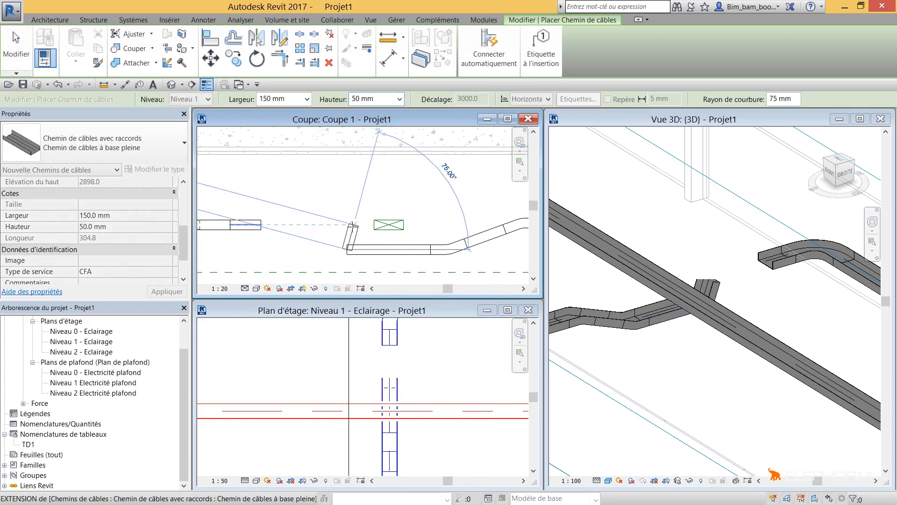
{"action": "left_click", "coordinate": [348, 229]}
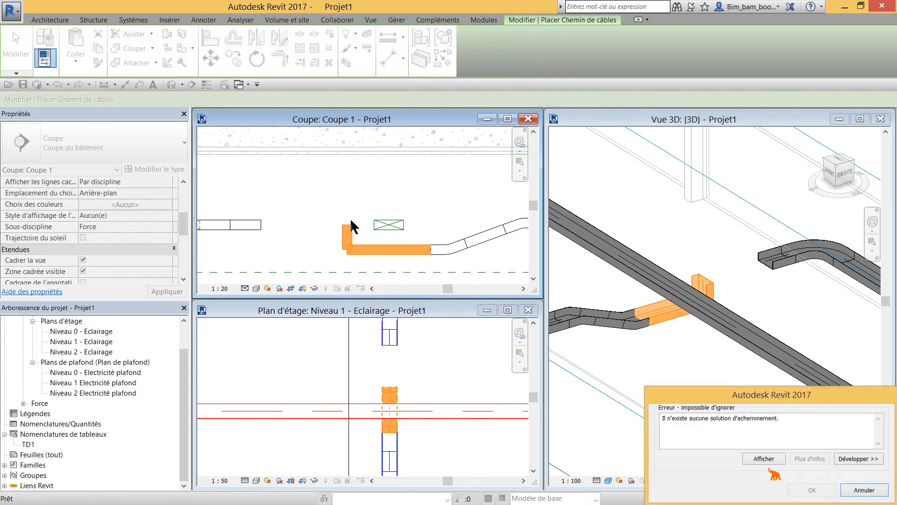
{"action": "key", "text": "Escape"}
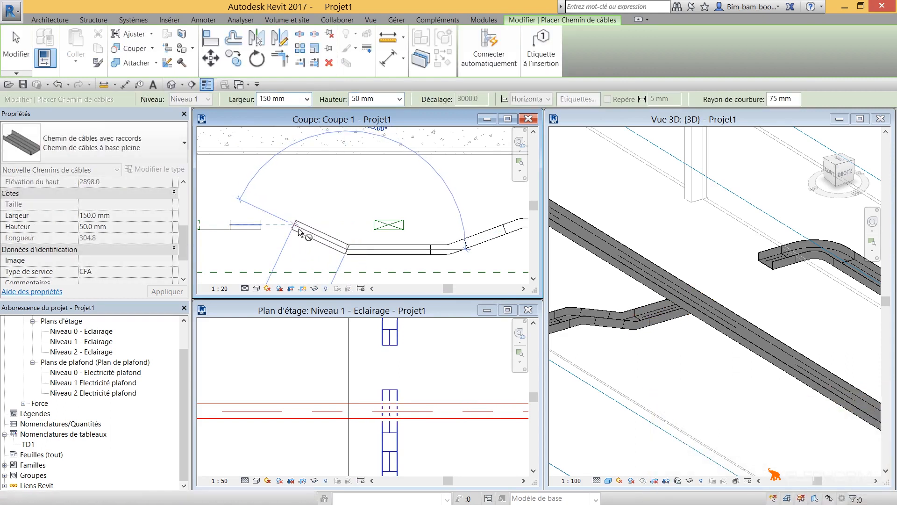
{"action": "left_click", "coordinate": [296, 226]}
{"action": "left_click", "coordinate": [263, 224]}
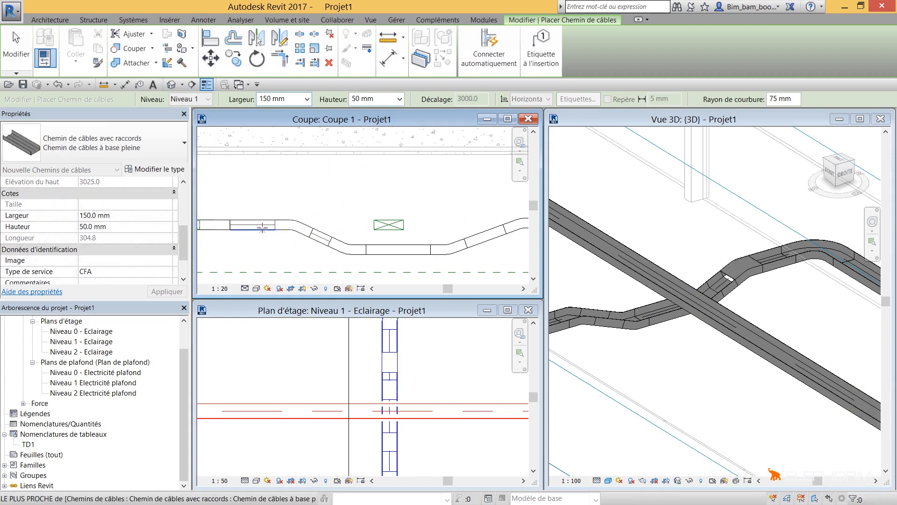
{"action": "key", "text": "Escape"}
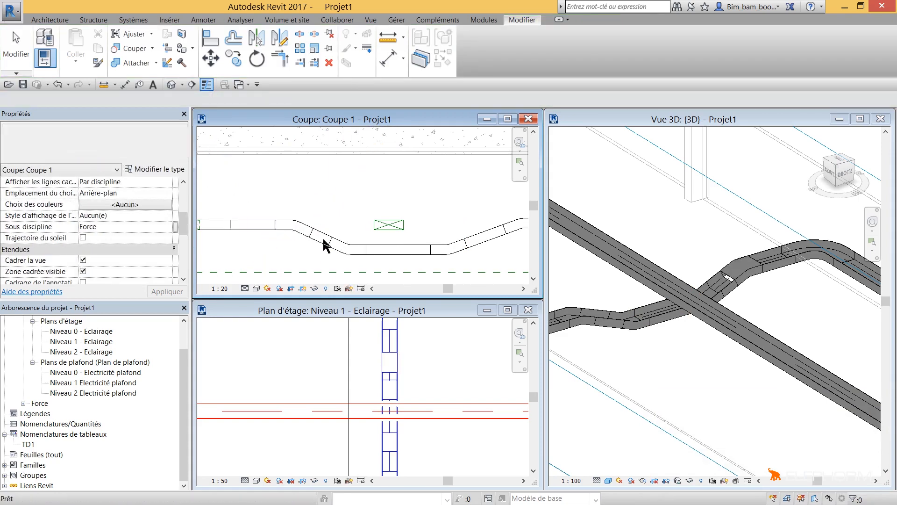
Inspect the crossing of the CFO tray and the rerouted CFA tray from the opposite side in the 3D view
{"action": "left_click", "coordinate": [681, 242]}
{"action": "scroll", "coordinate": [680, 246], "scroll_direction": "down", "scroll_amount": 3}
{"action": "middle_click_drag", "start_coordinate": [681, 276], "coordinate": [614, 286]}
{"action": "left_click", "coordinate": [615, 286]}
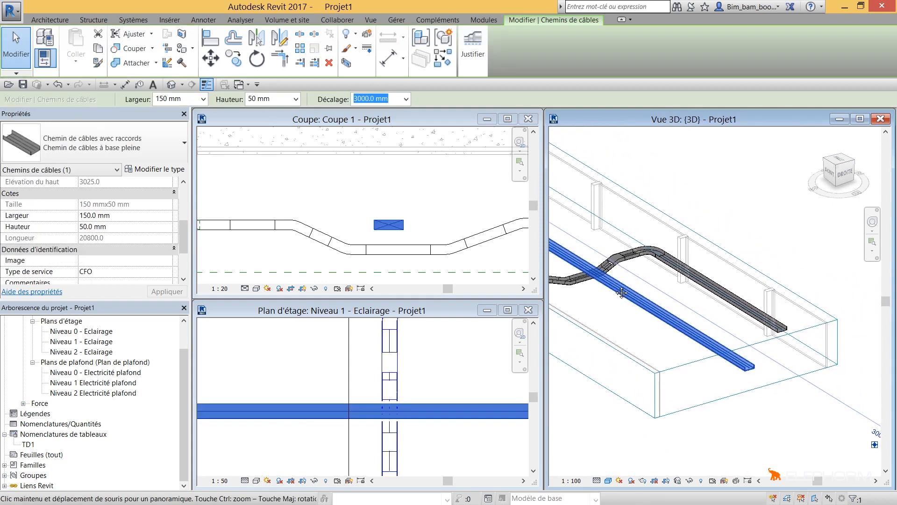
{"action": "middle_click_drag", "start_coordinate": [620, 283], "coordinate": [727, 307], "text": "shift"}
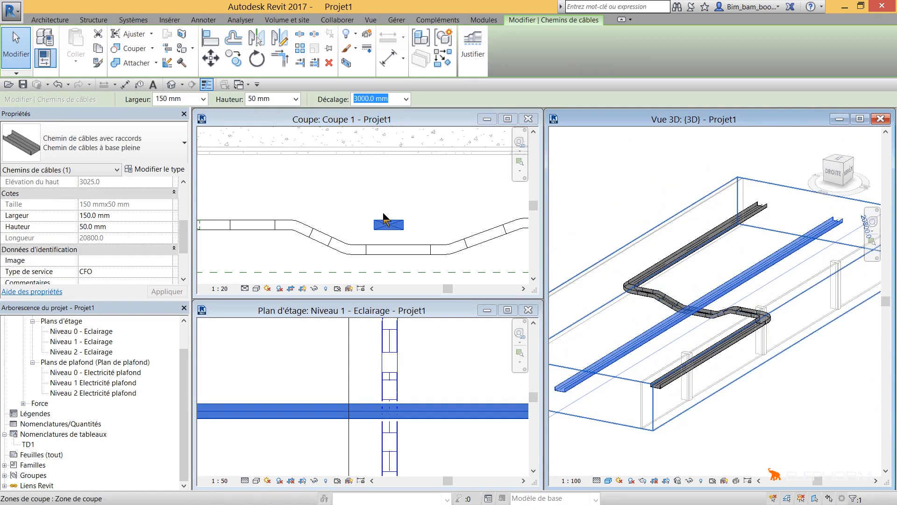
{"action": "left_click", "coordinate": [409, 196]}
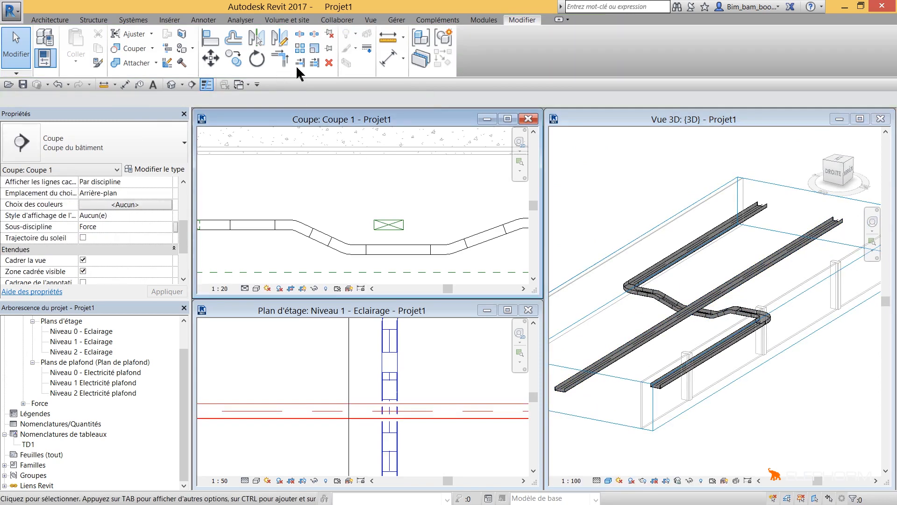
Run an interference check of Chemins de câbles against Chemins de câbles within the current project
{"action": "left_click", "coordinate": [240, 20]}
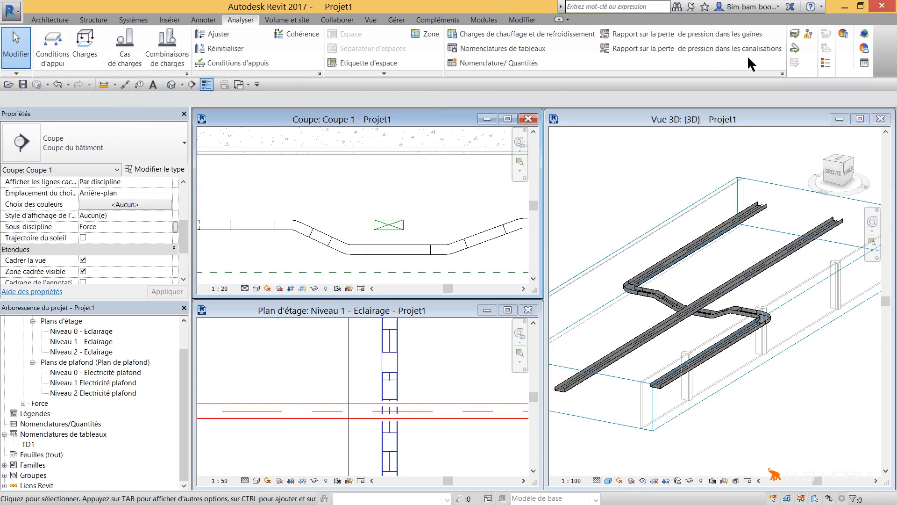
{"action": "left_click", "coordinate": [334, 21]}
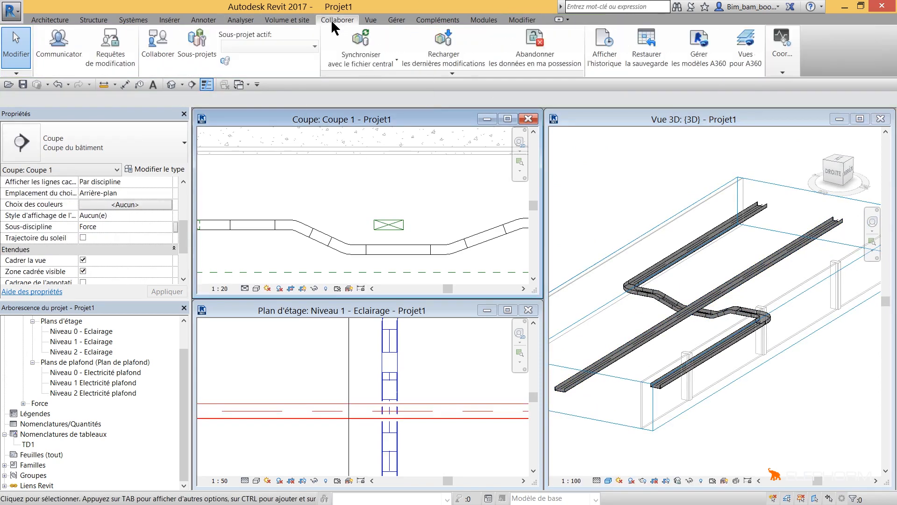
{"action": "left_click", "coordinate": [782, 47]}
{"action": "left_click", "coordinate": [863, 119]}
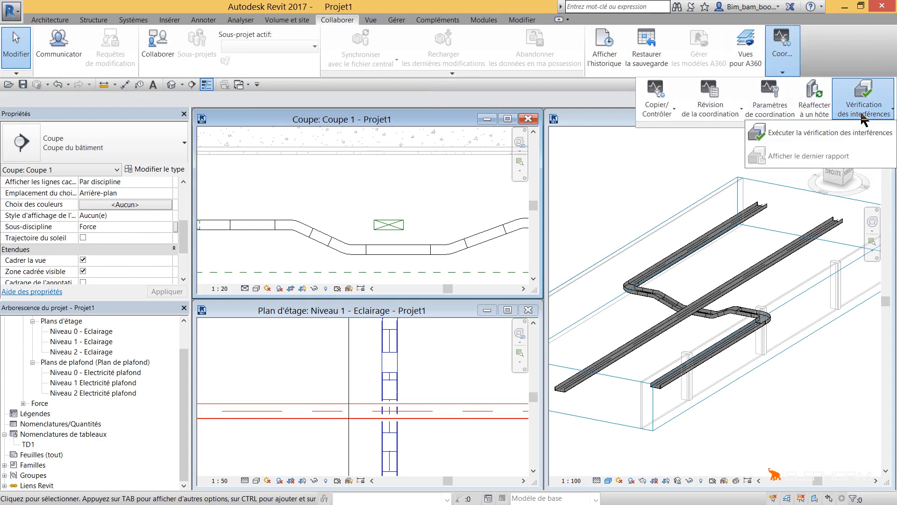
{"action": "left_click", "coordinate": [844, 131]}
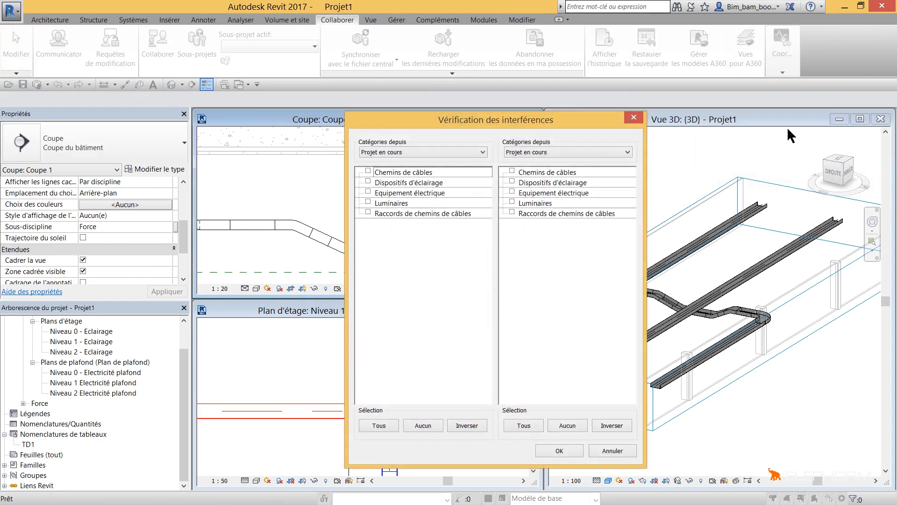
{"action": "left_click", "coordinate": [368, 171]}
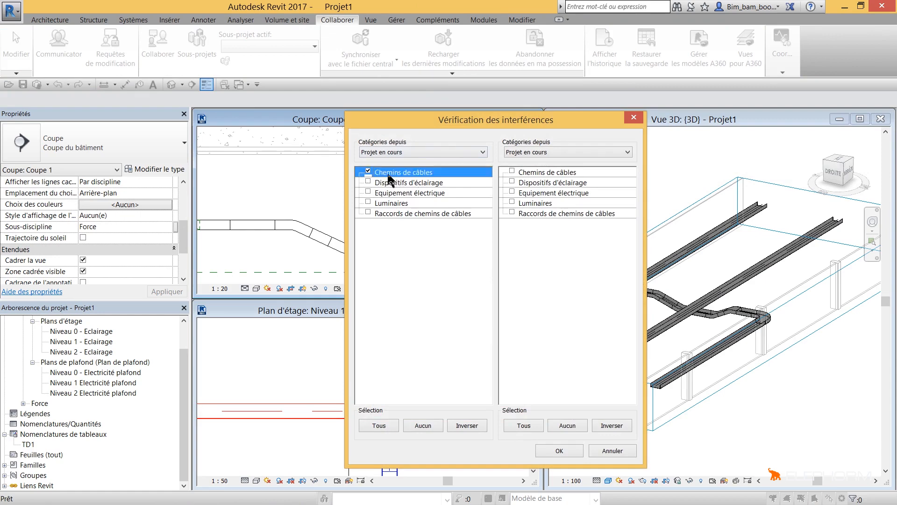
{"action": "left_click", "coordinate": [512, 171]}
{"action": "left_click", "coordinate": [559, 450]}
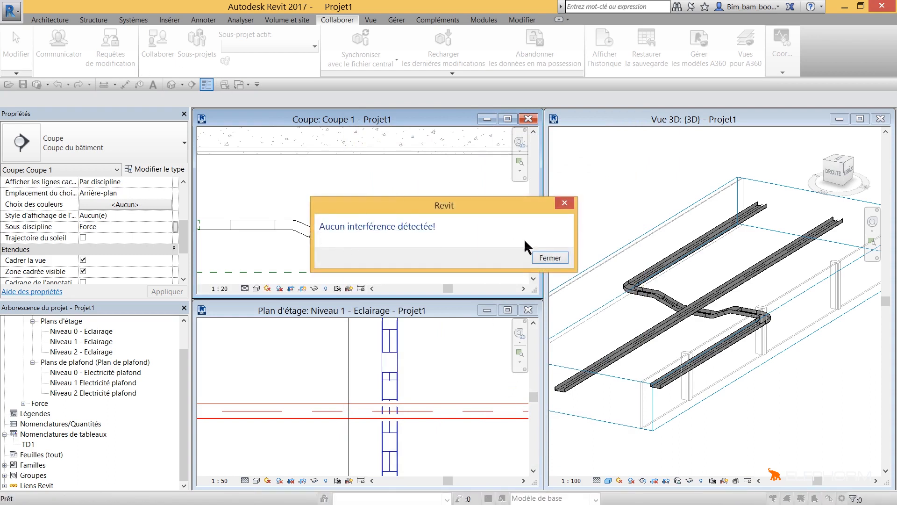
{"action": "left_click", "coordinate": [562, 255]}
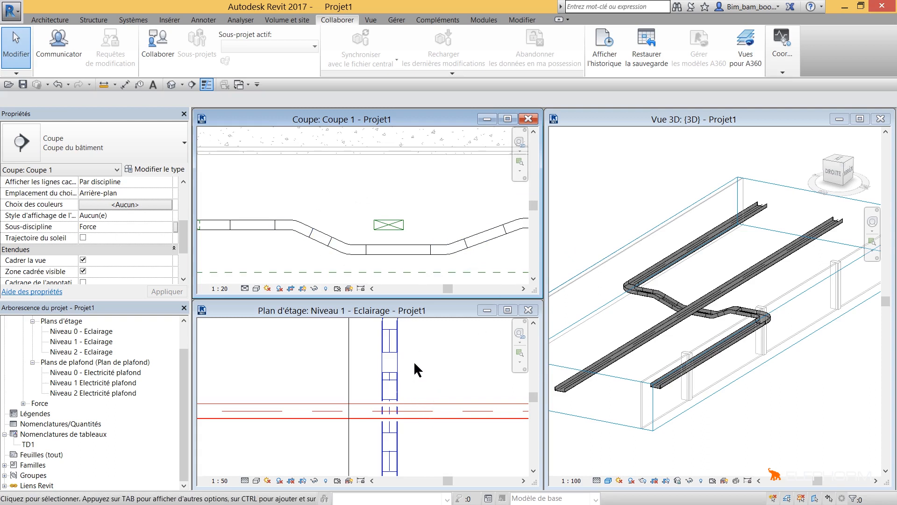
{"action": "left_click", "coordinate": [378, 250]}
{"action": "left_click", "coordinate": [321, 217]}
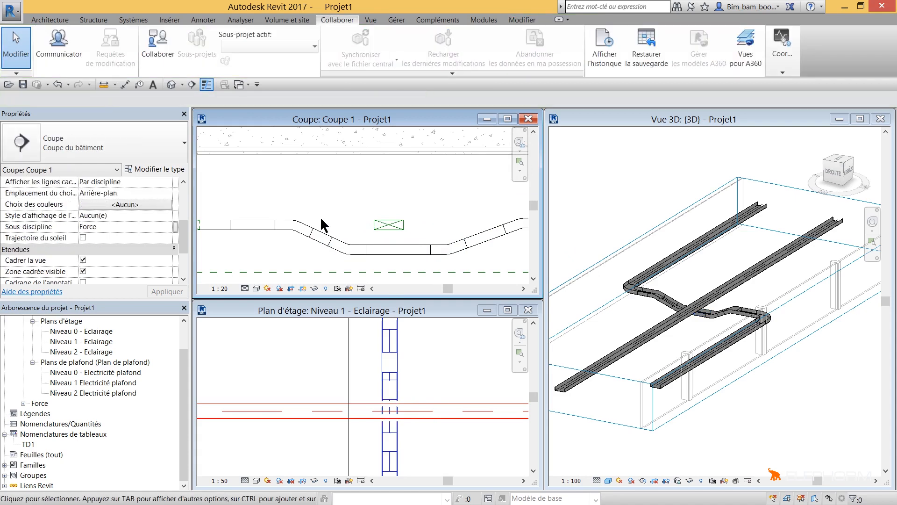